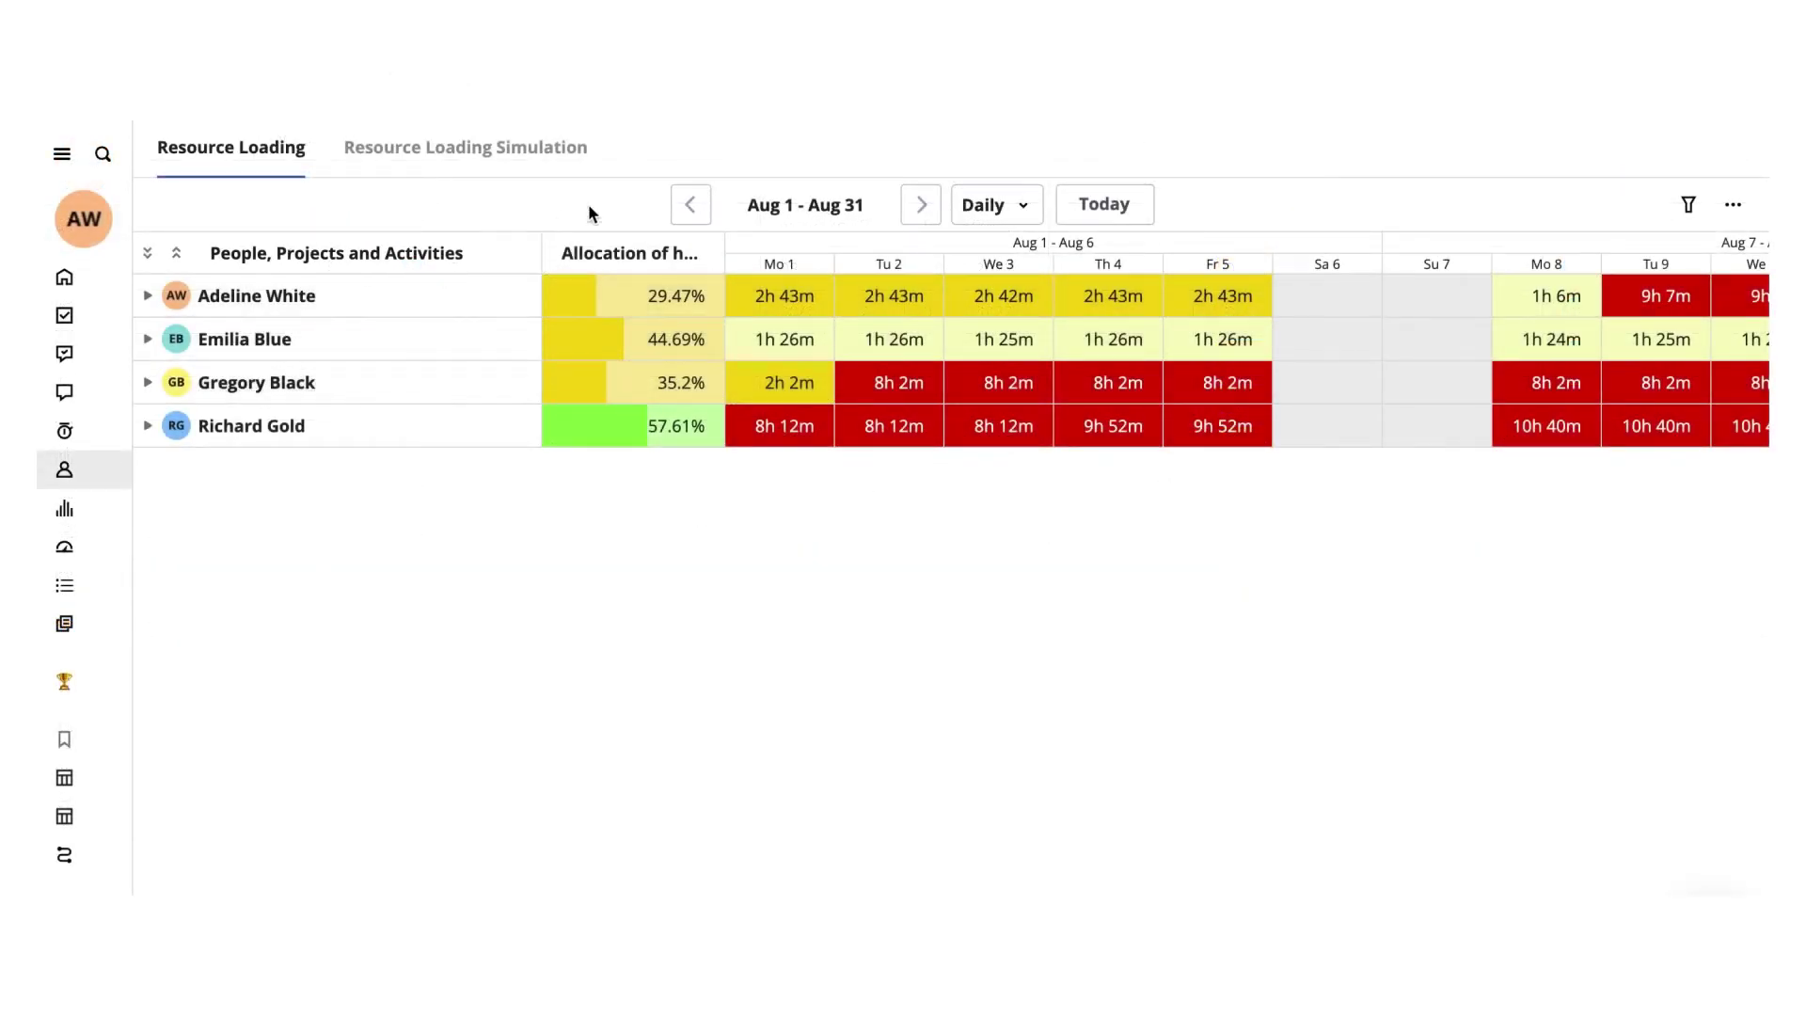
# - Keep the custom 08/01/2022–08/31/2022 date range and apply it to the report
pyautogui.click(765, 209)
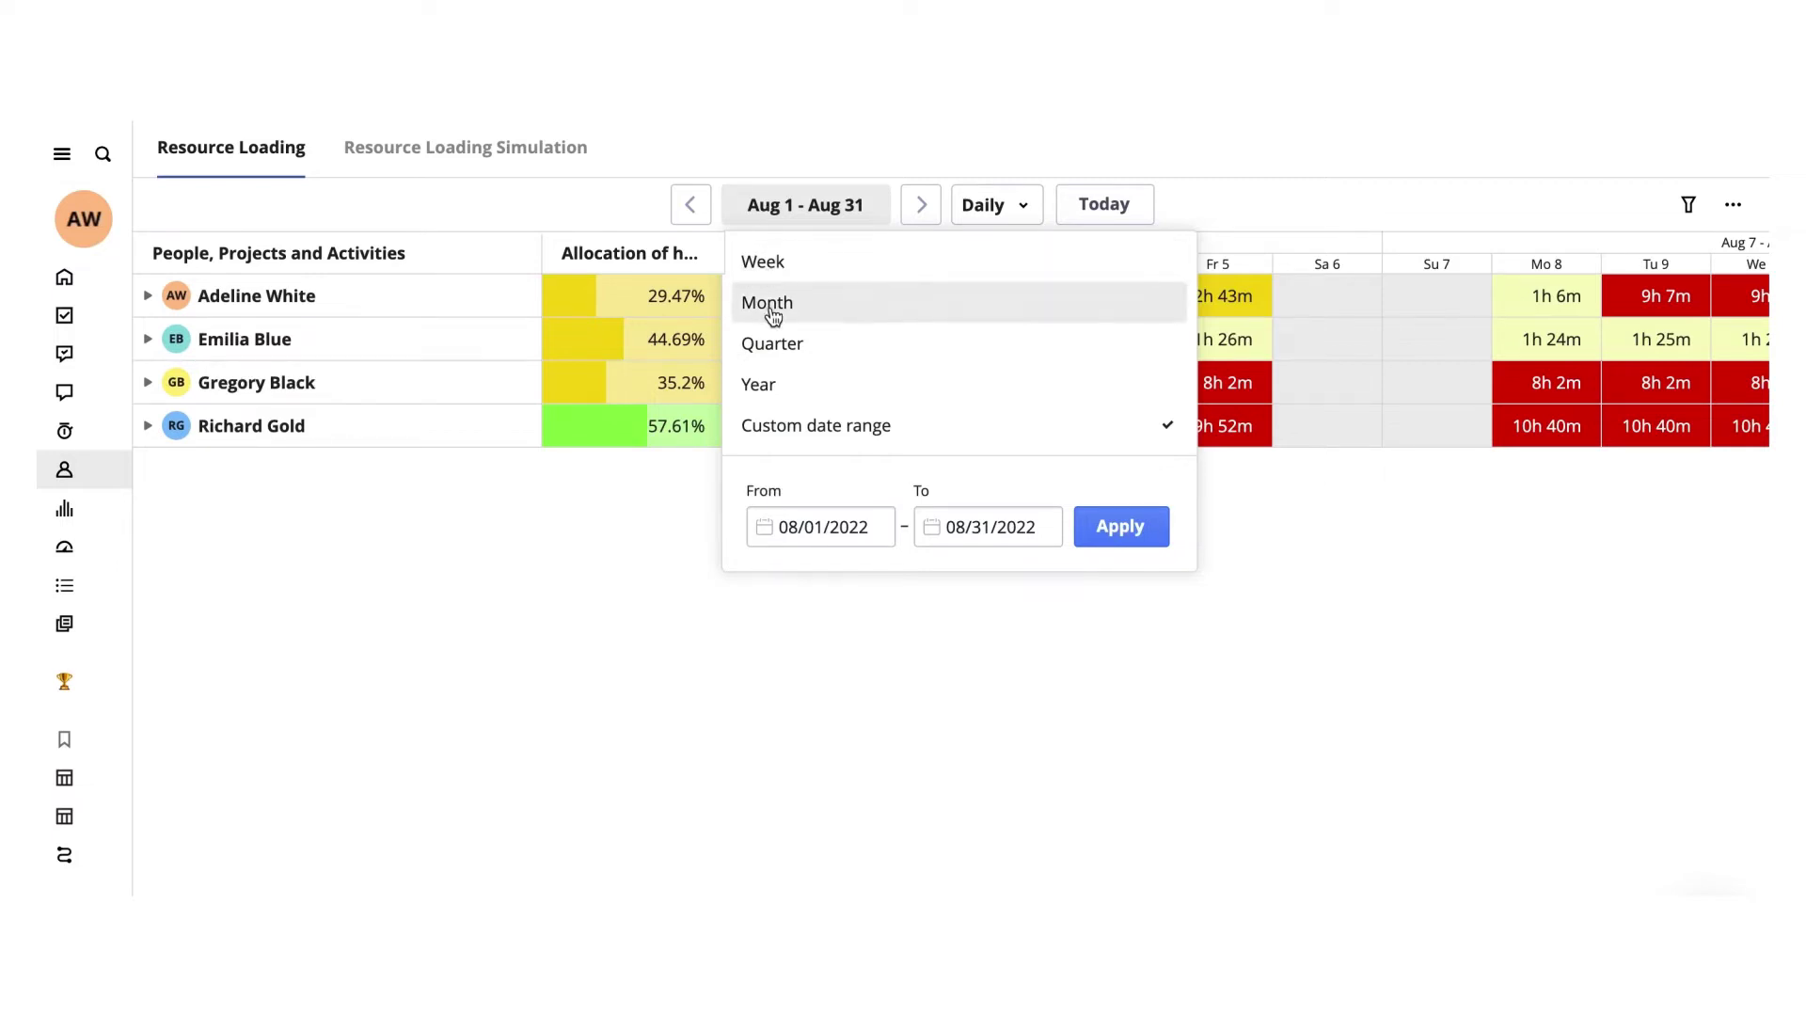
pyautogui.click(777, 433)
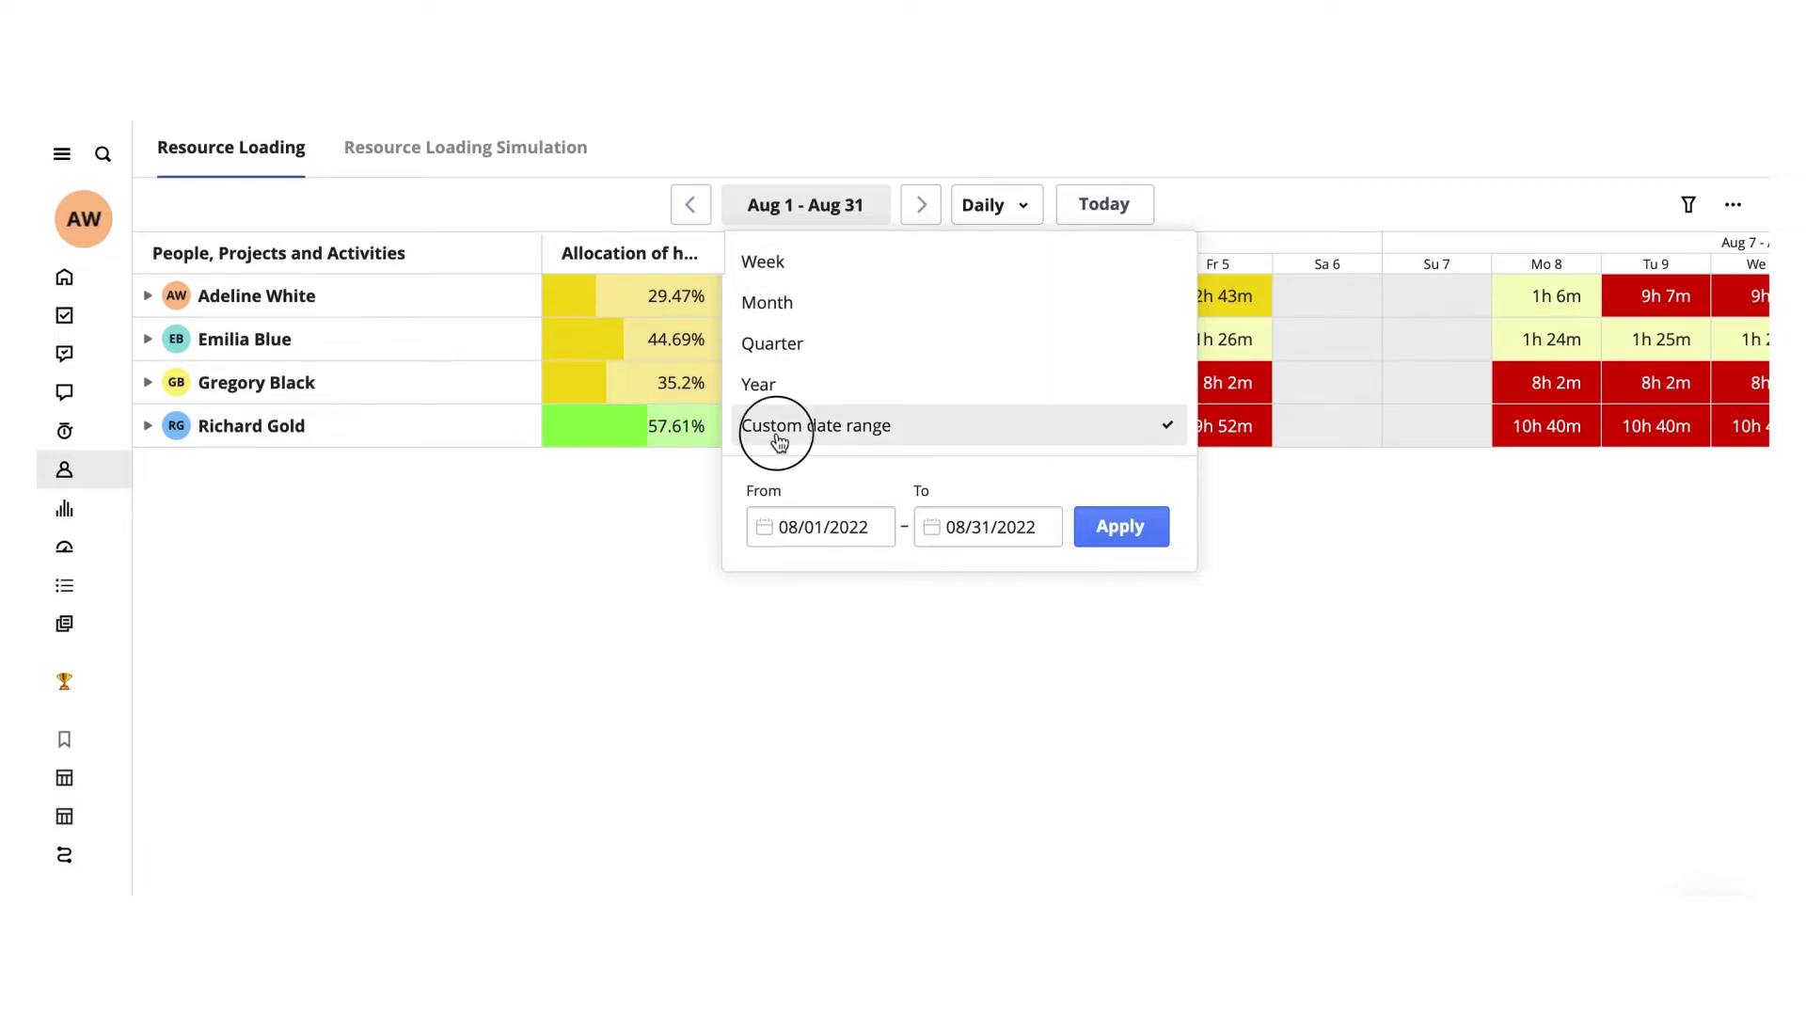
pyautogui.click(1122, 527)
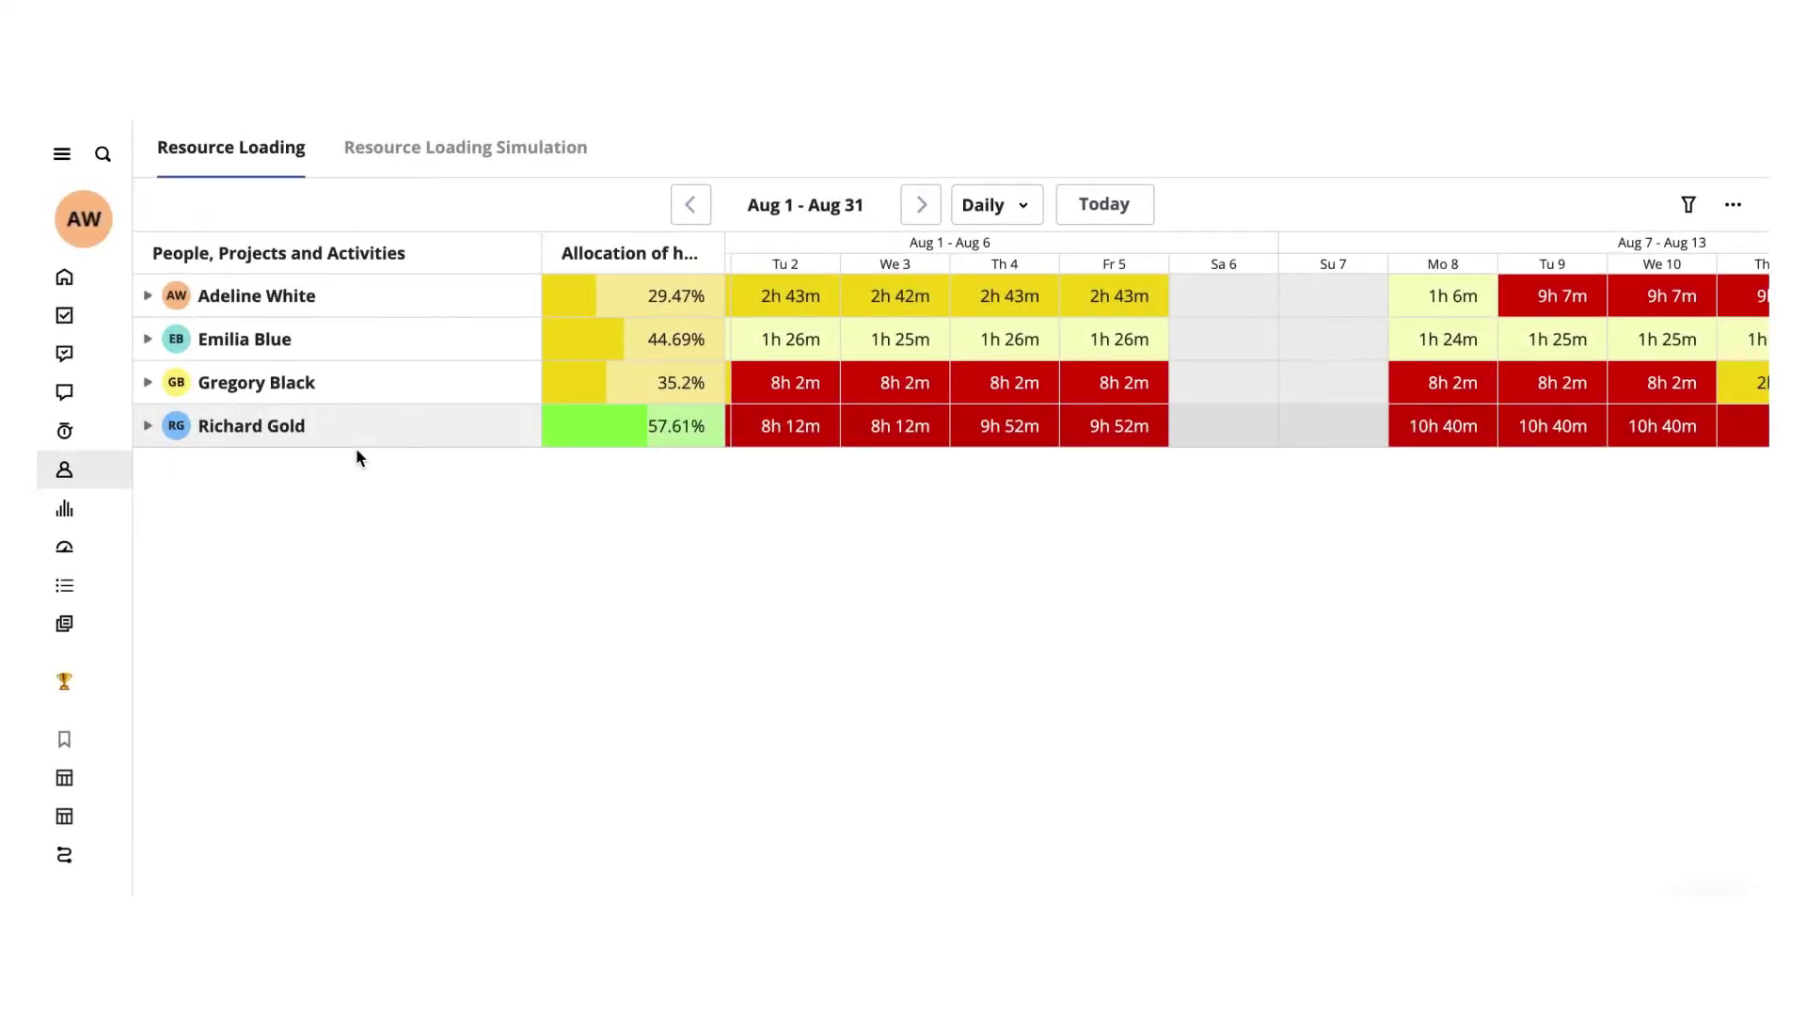
pyautogui.hscroll(-2, 1055, 377)
pyautogui.hscroll(2, 987, 383)
pyautogui.hscroll(2, 987, 382)
pyautogui.hscroll(2, 987, 382)
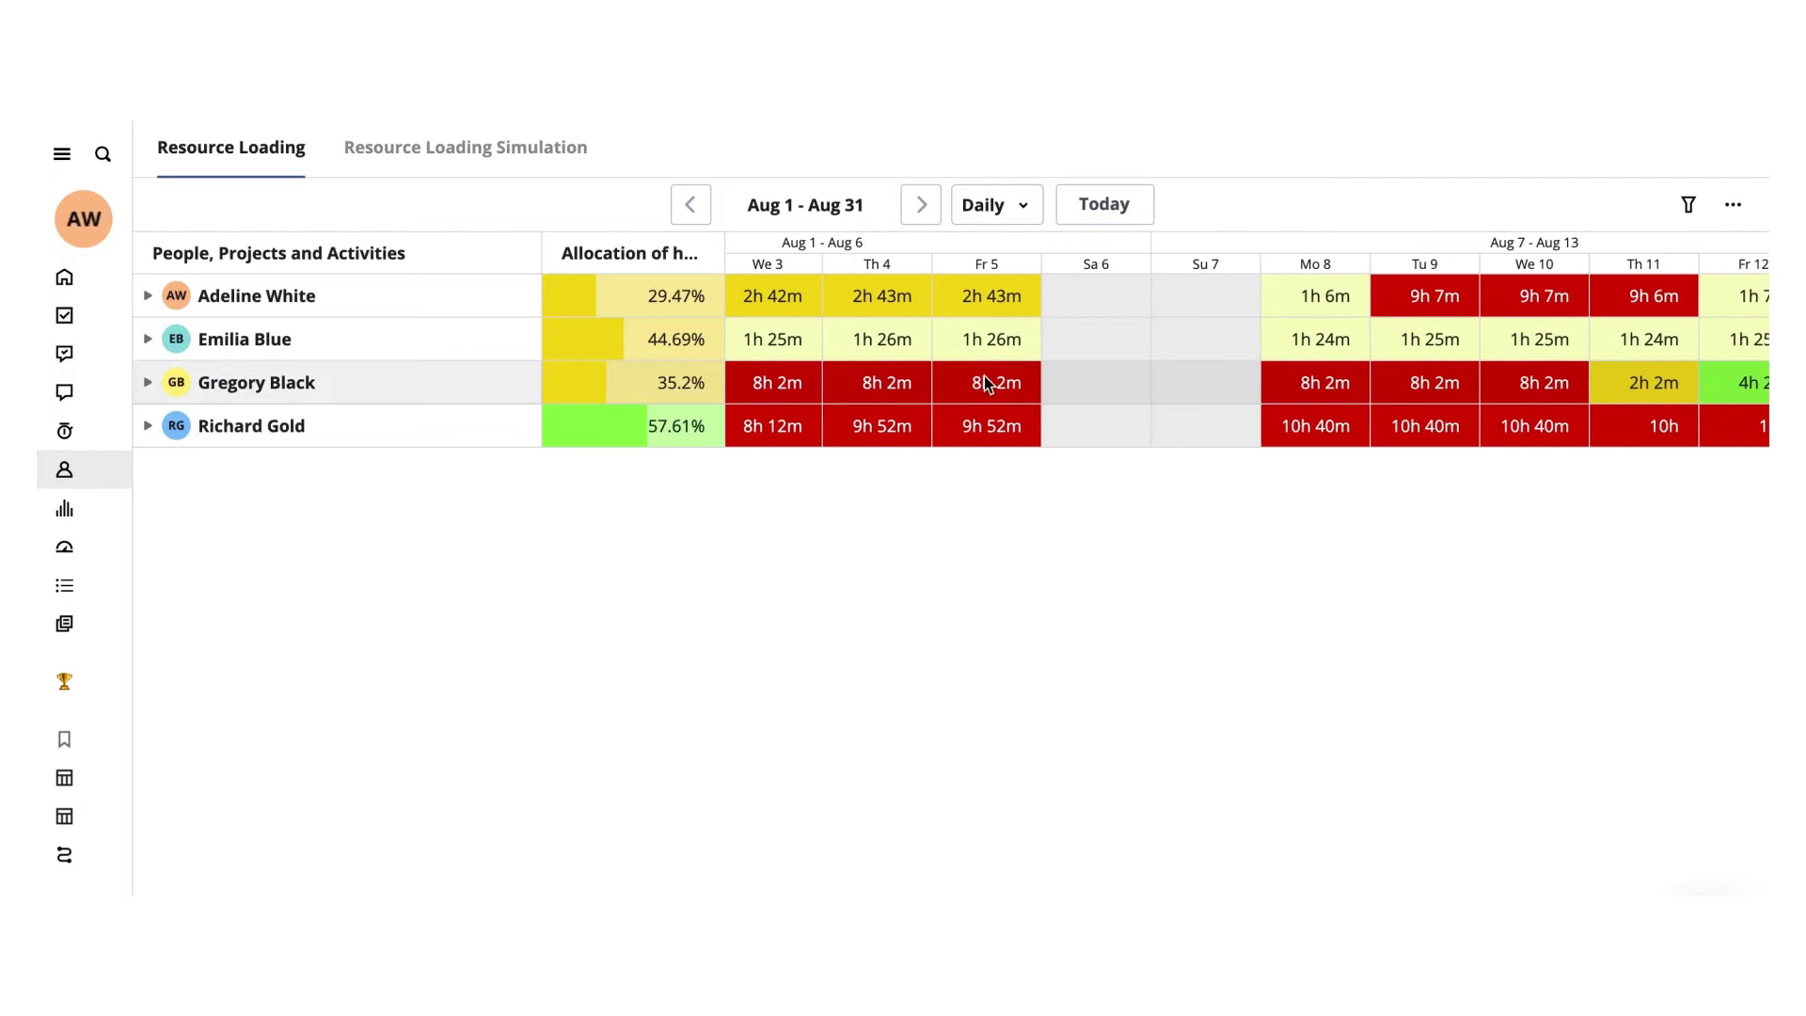
pyautogui.hscroll(2, 987, 382)
pyautogui.hscroll(-3, 988, 383)
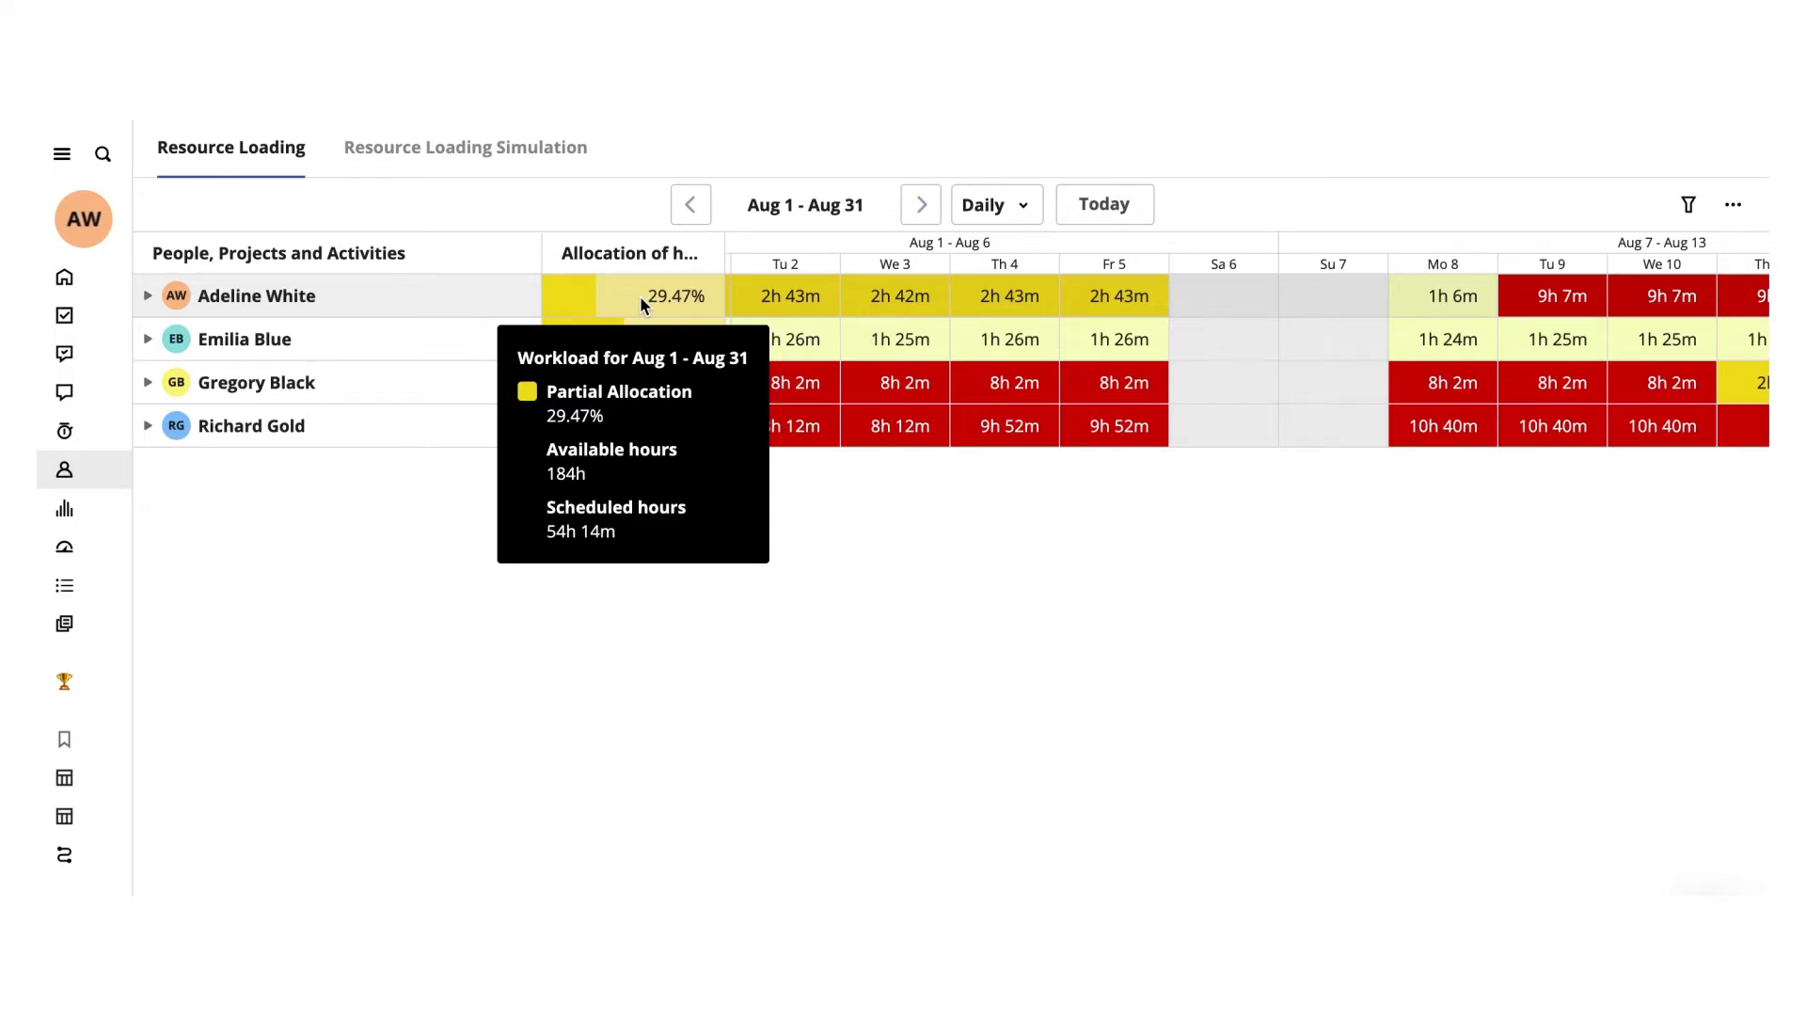
pyautogui.click(639, 295)
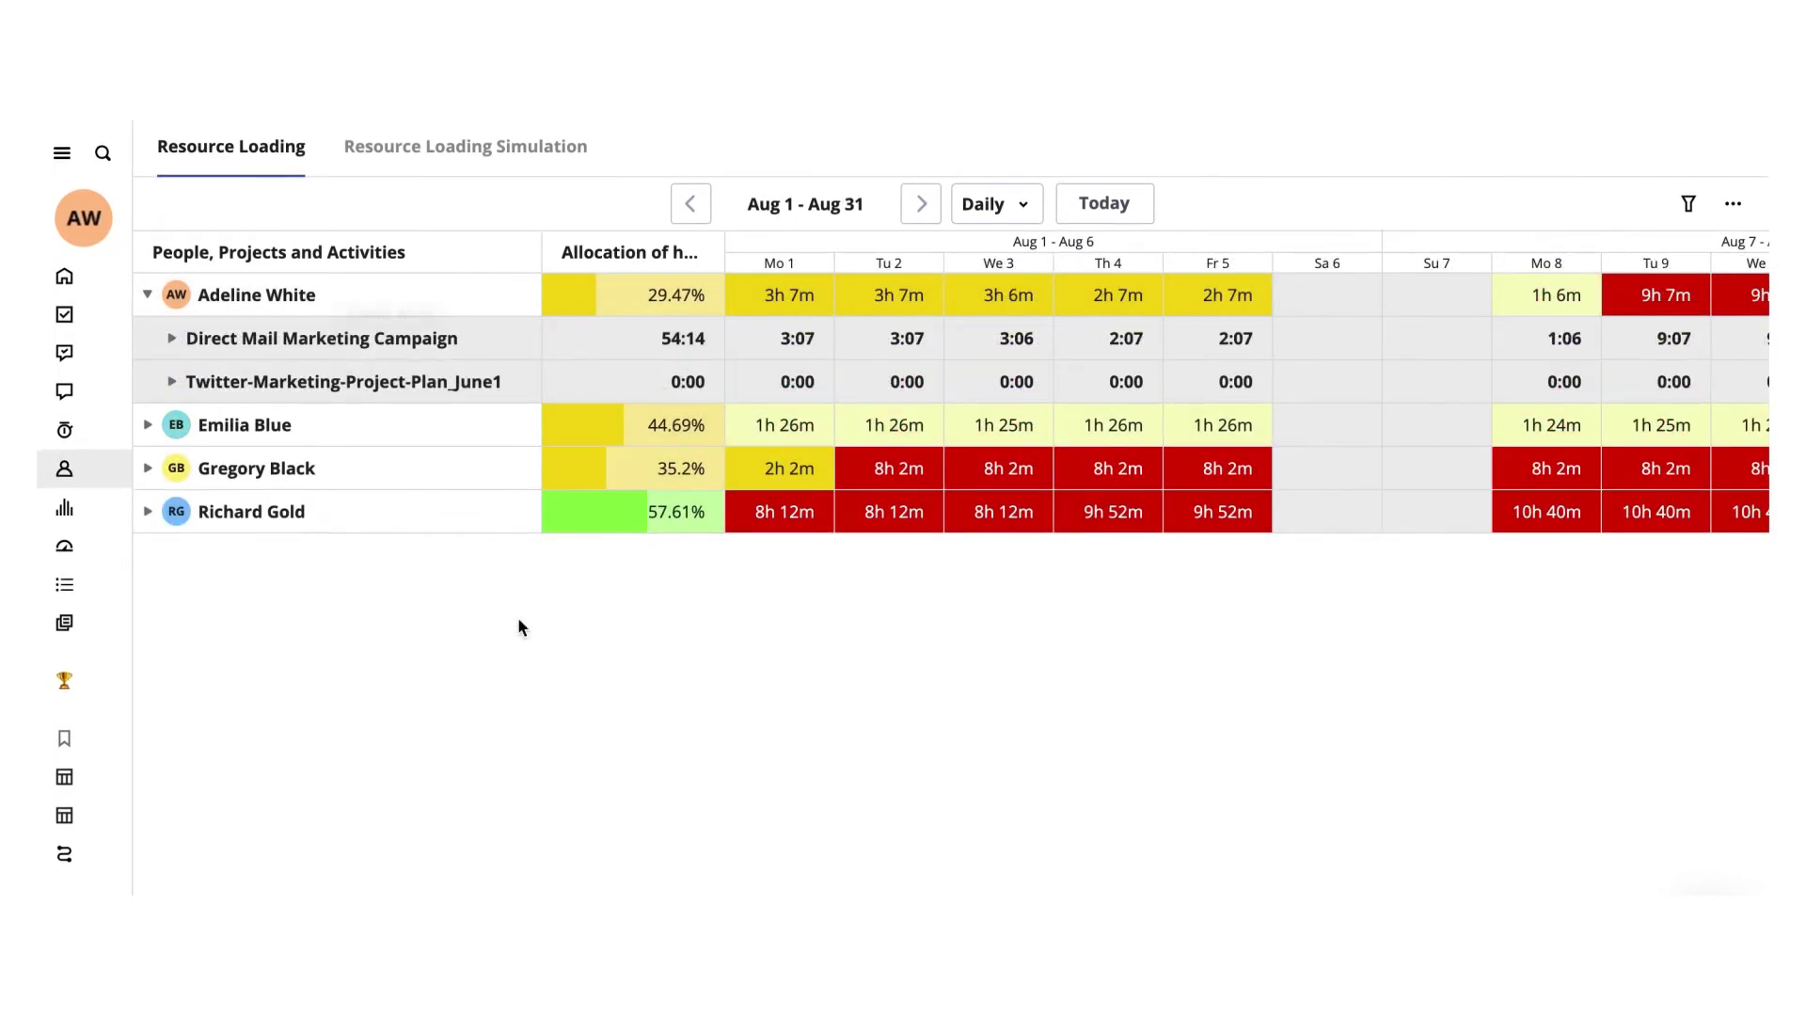
pyautogui.click(279, 302)
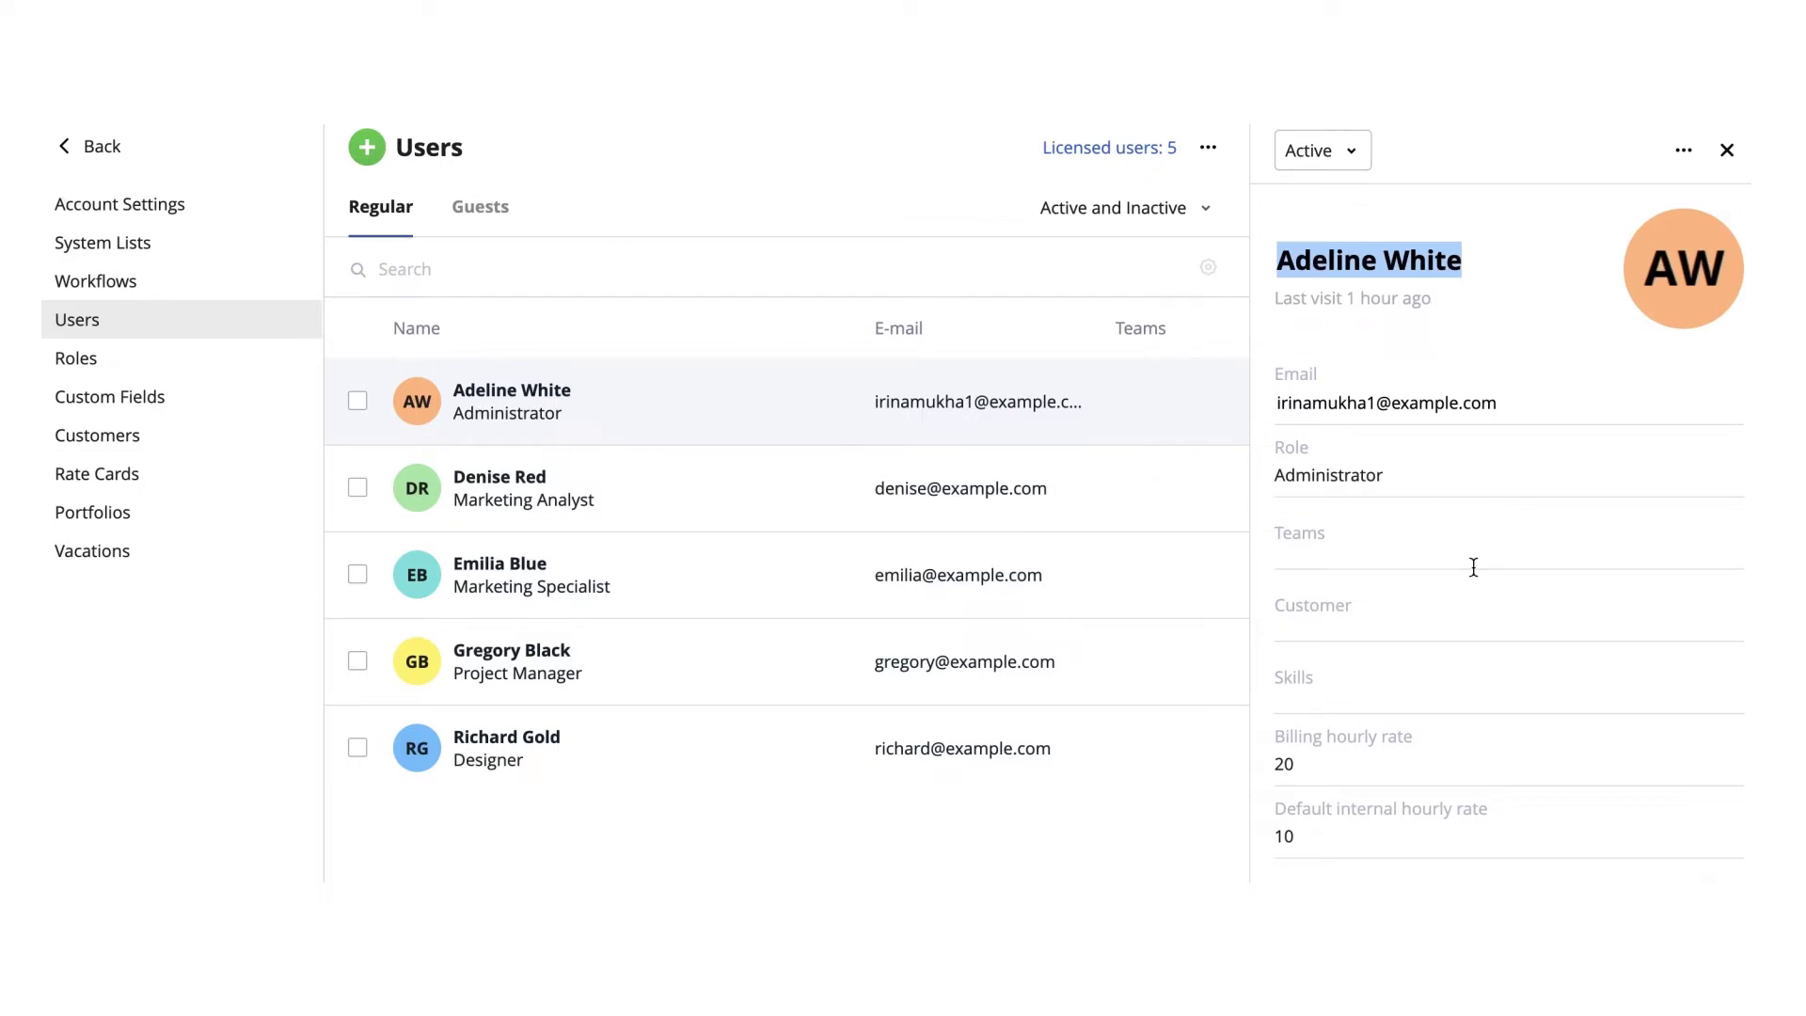
pyautogui.scroll(-1, 1474, 565)
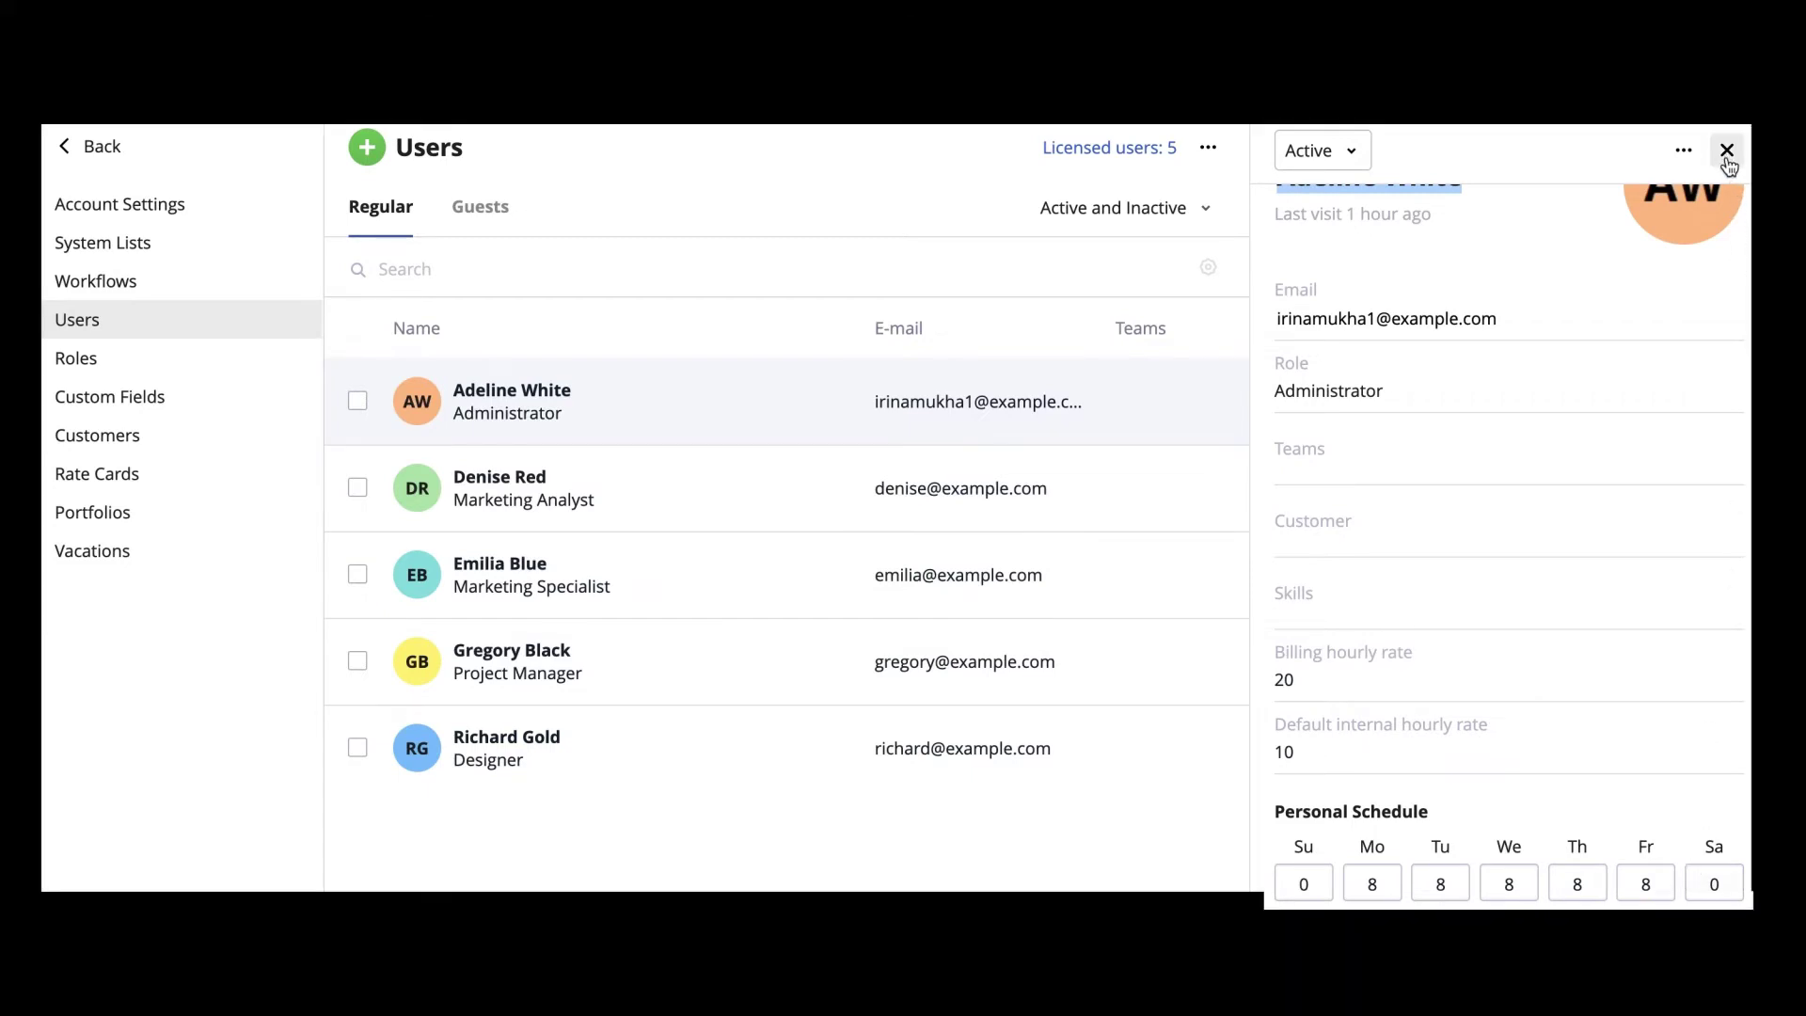
pyautogui.click(1727, 150)
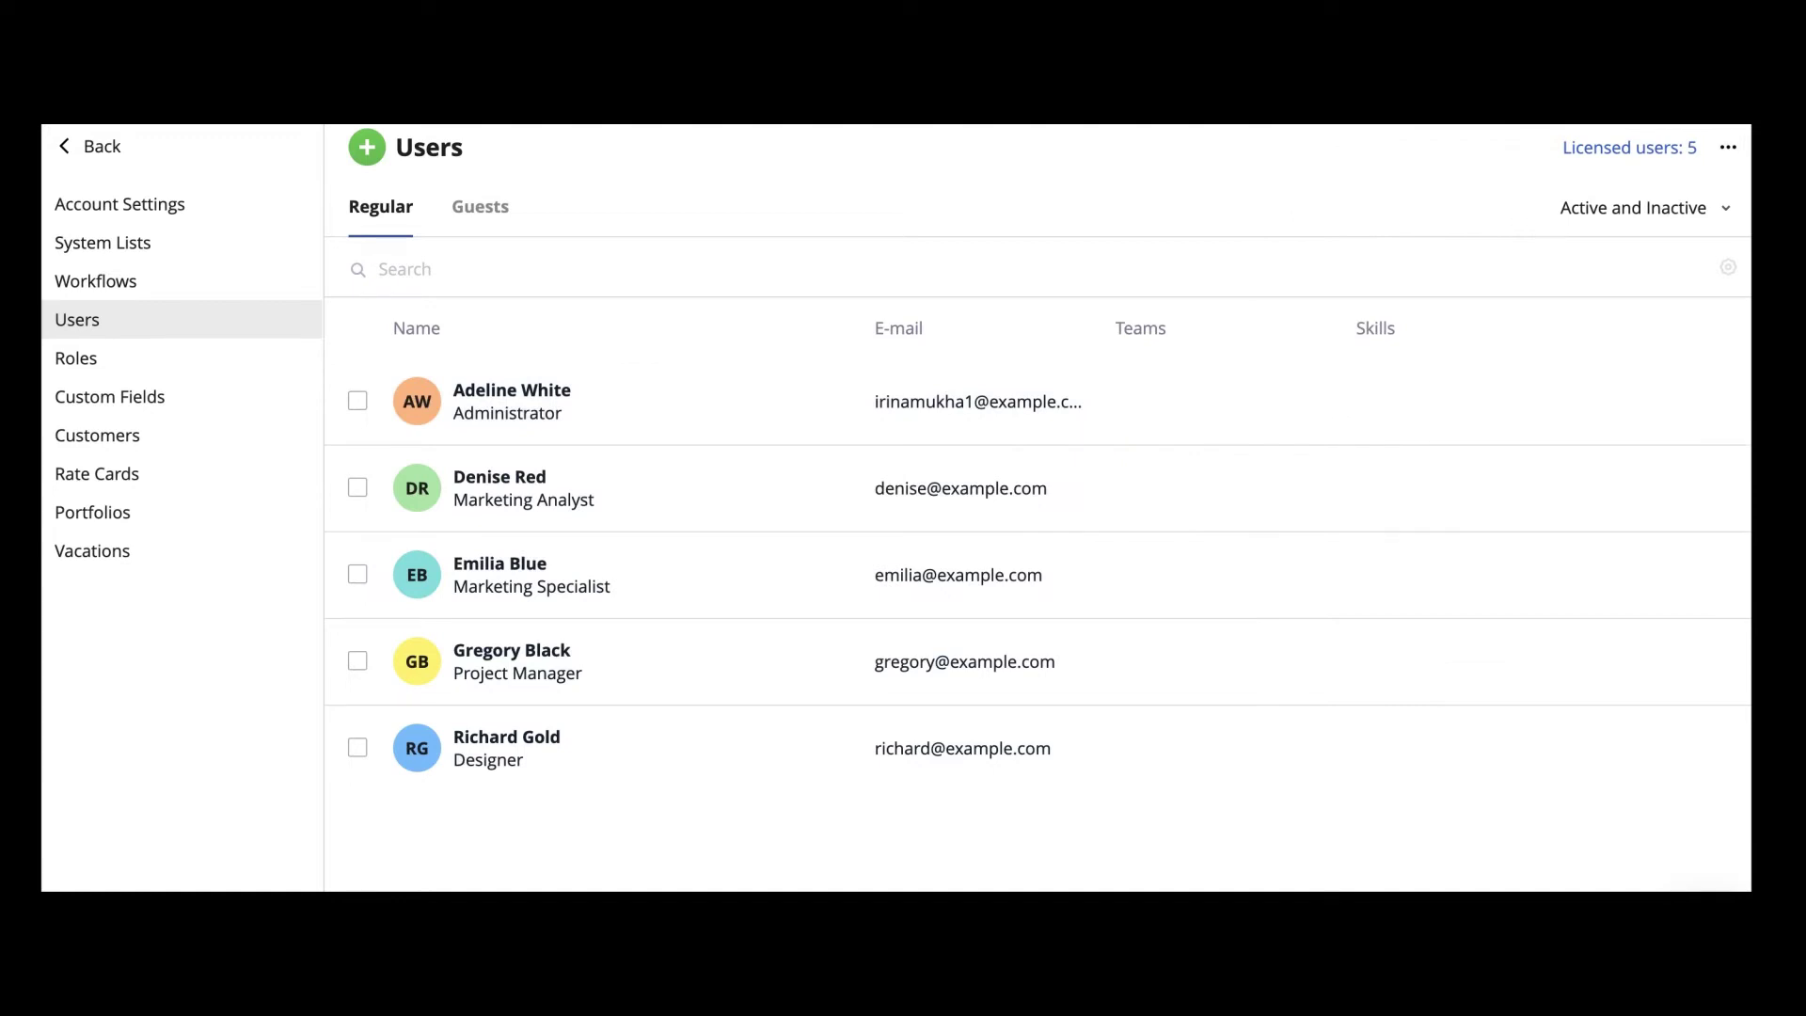
pyautogui.click(171, 340)
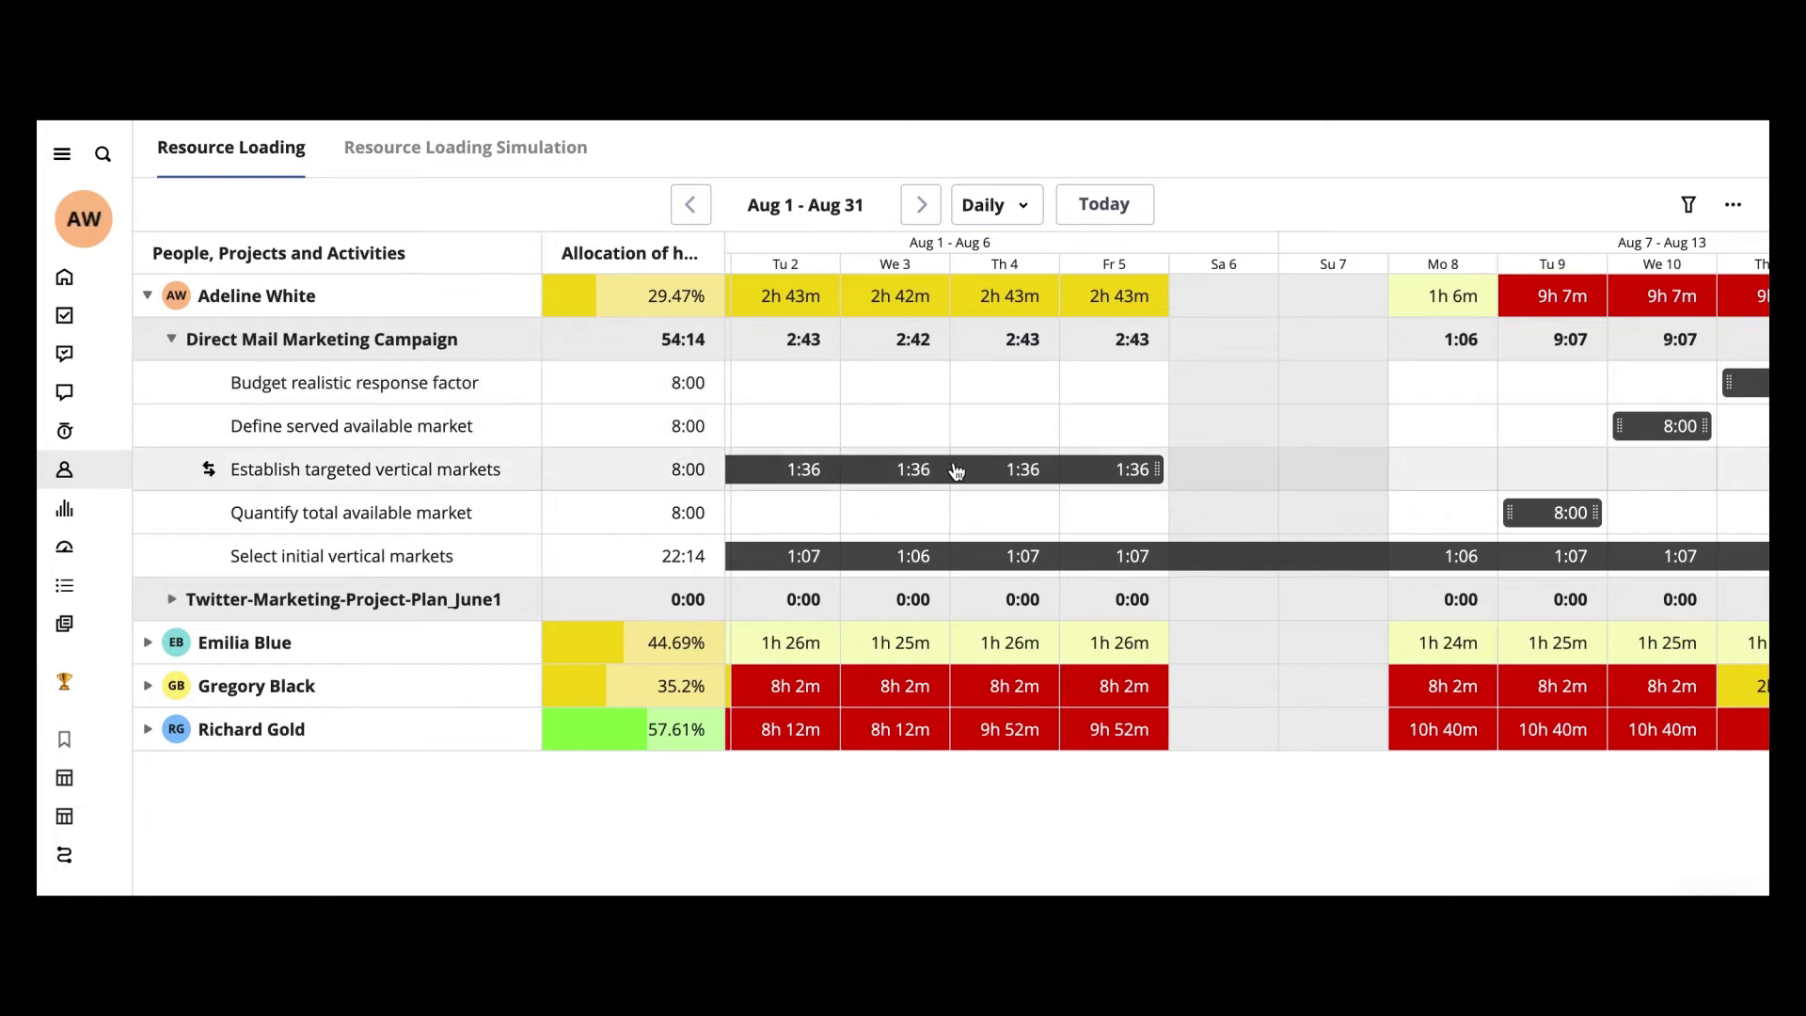
pyautogui.hscroll(-1, 953, 470)
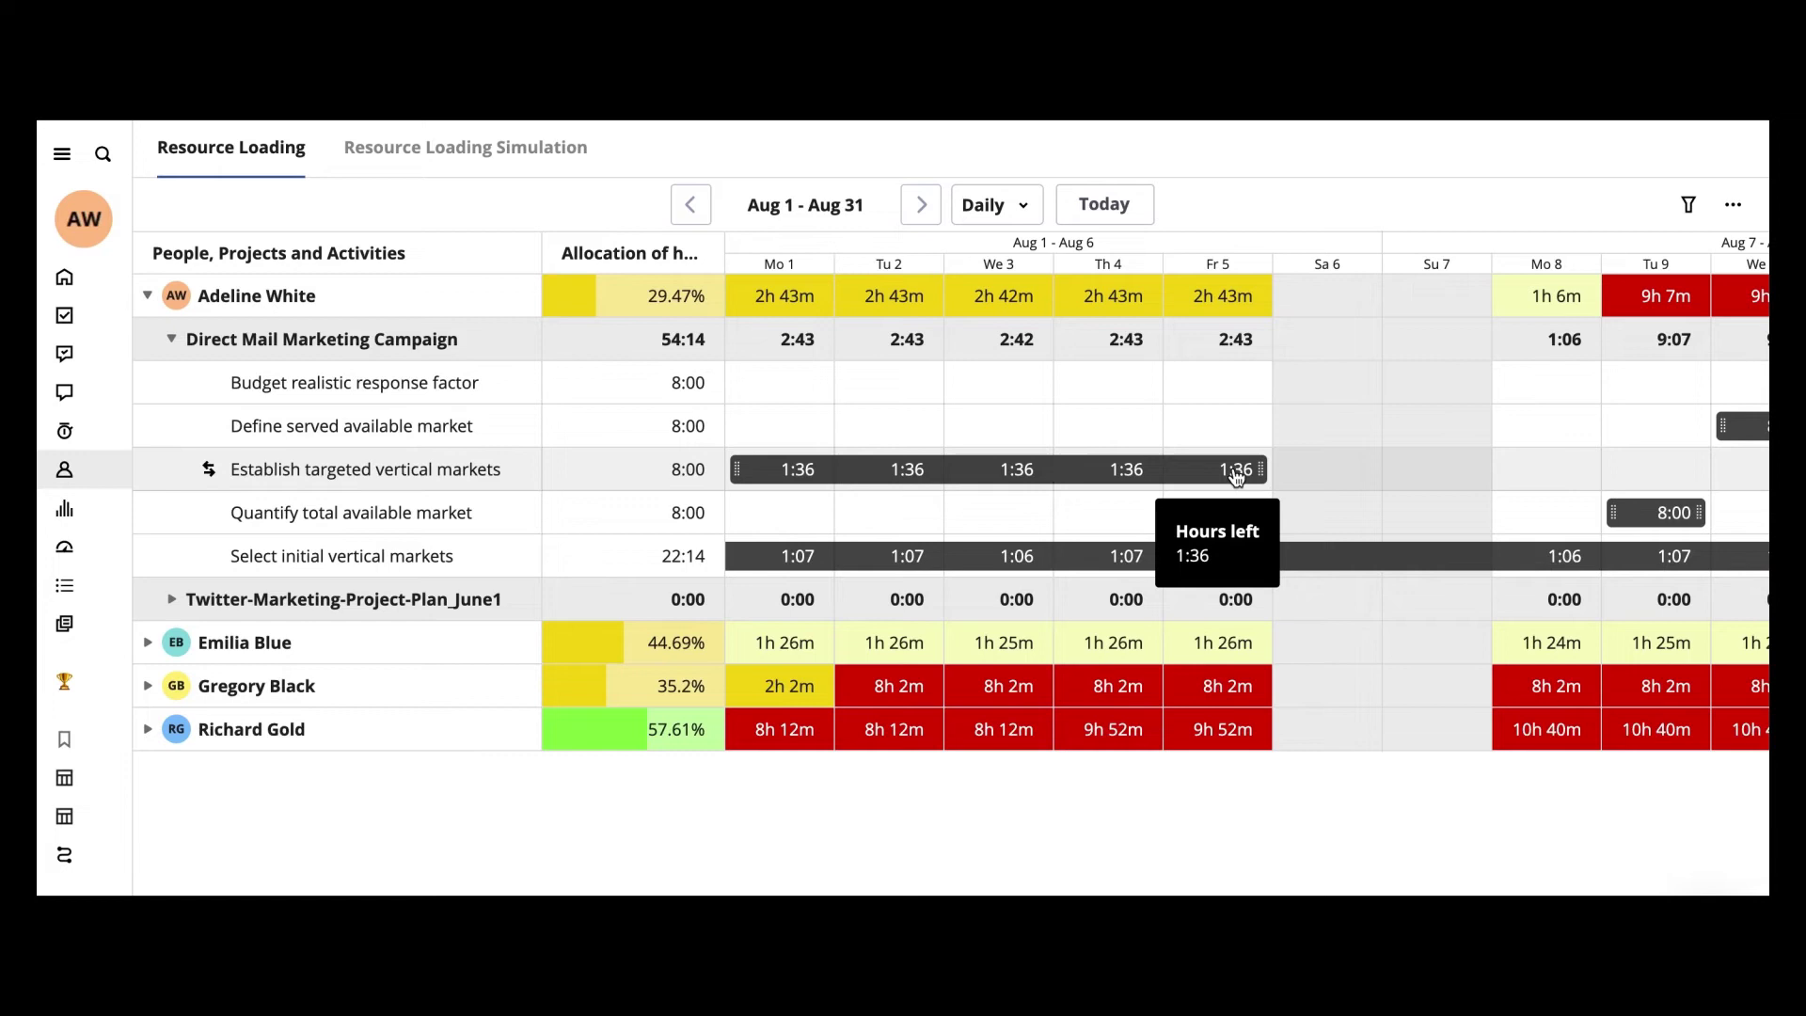
# - Try Front Load on Establish targeted vertical markets, then switch it to Back Load
pyautogui.click(208, 472)
pyautogui.click(210, 478)
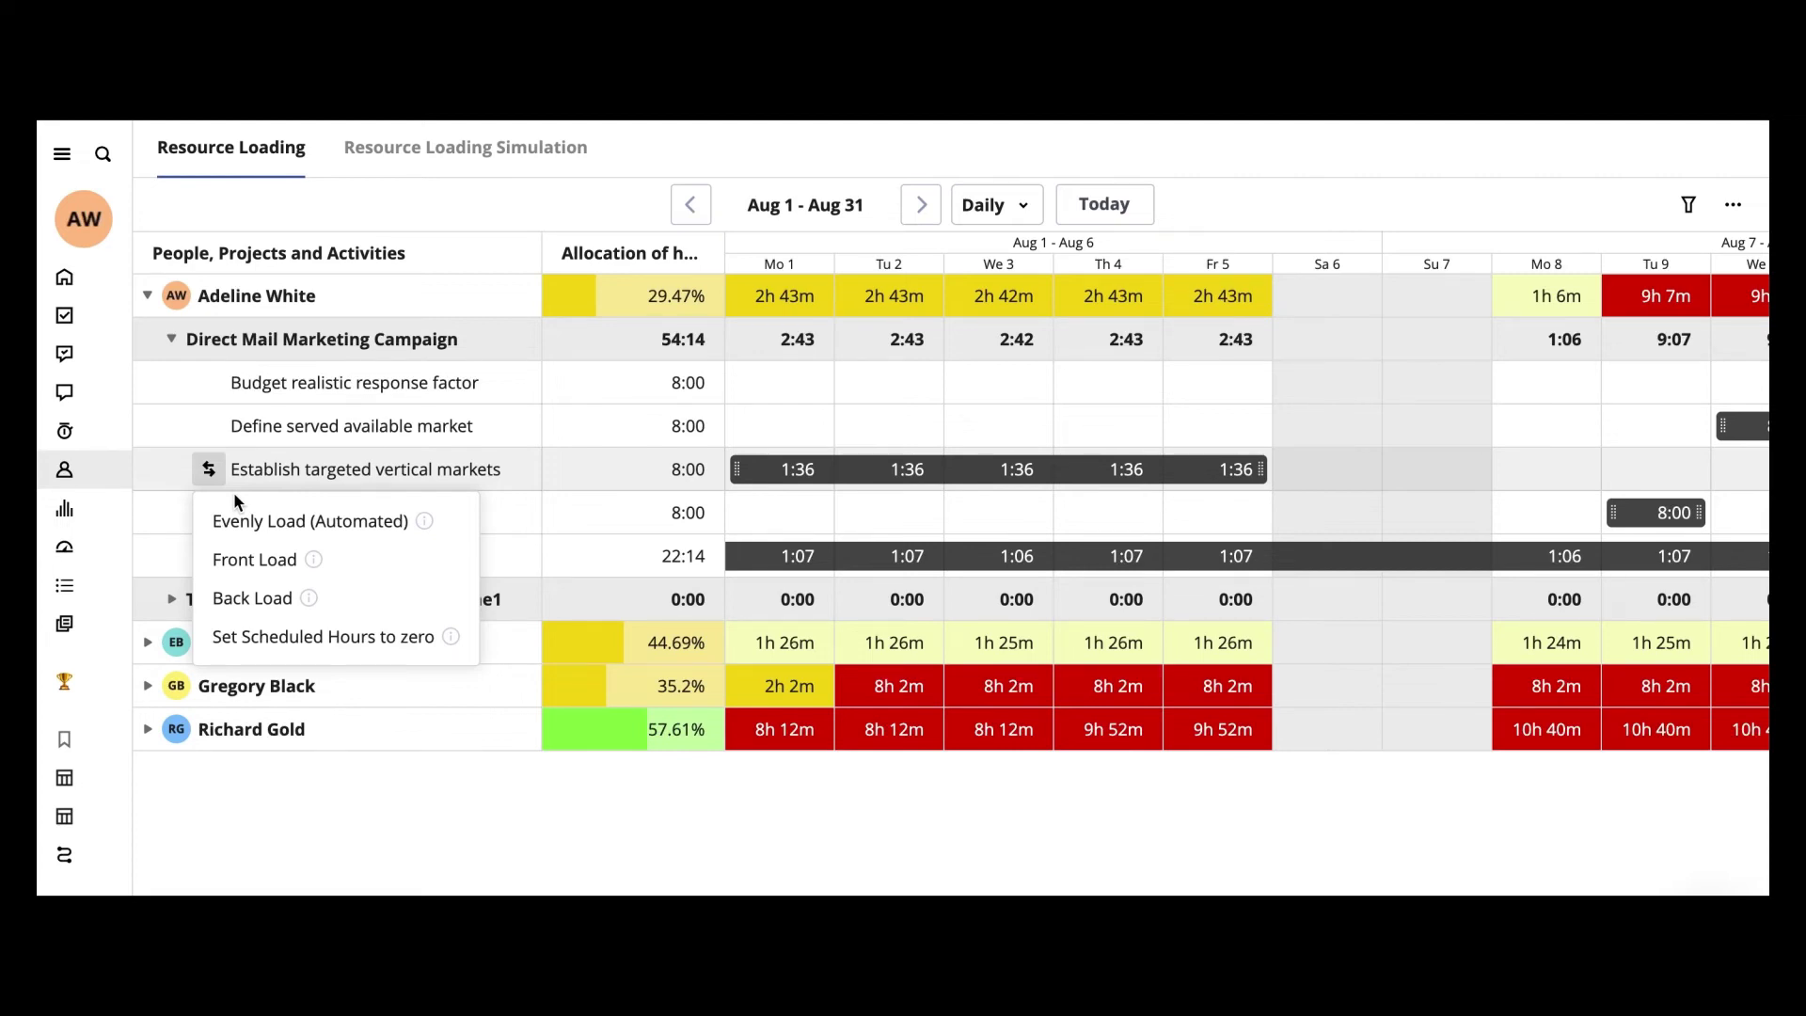
pyautogui.click(250, 565)
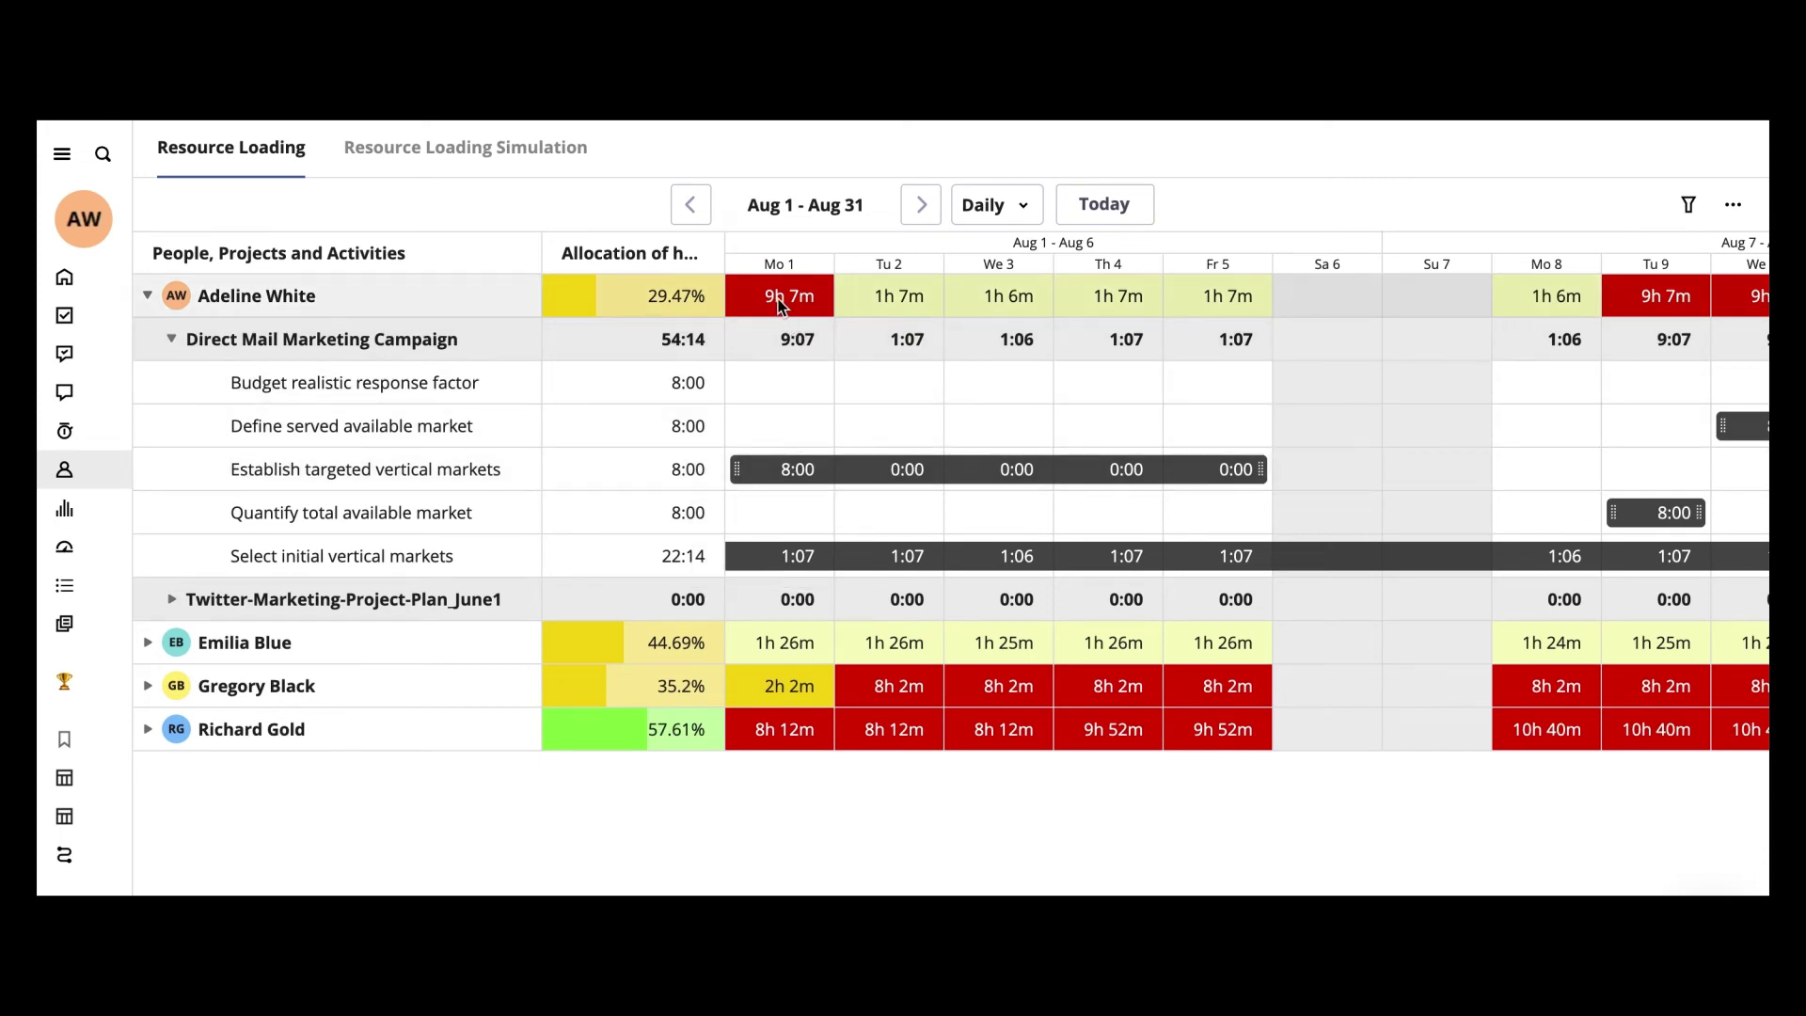
pyautogui.moveTo(779, 294)
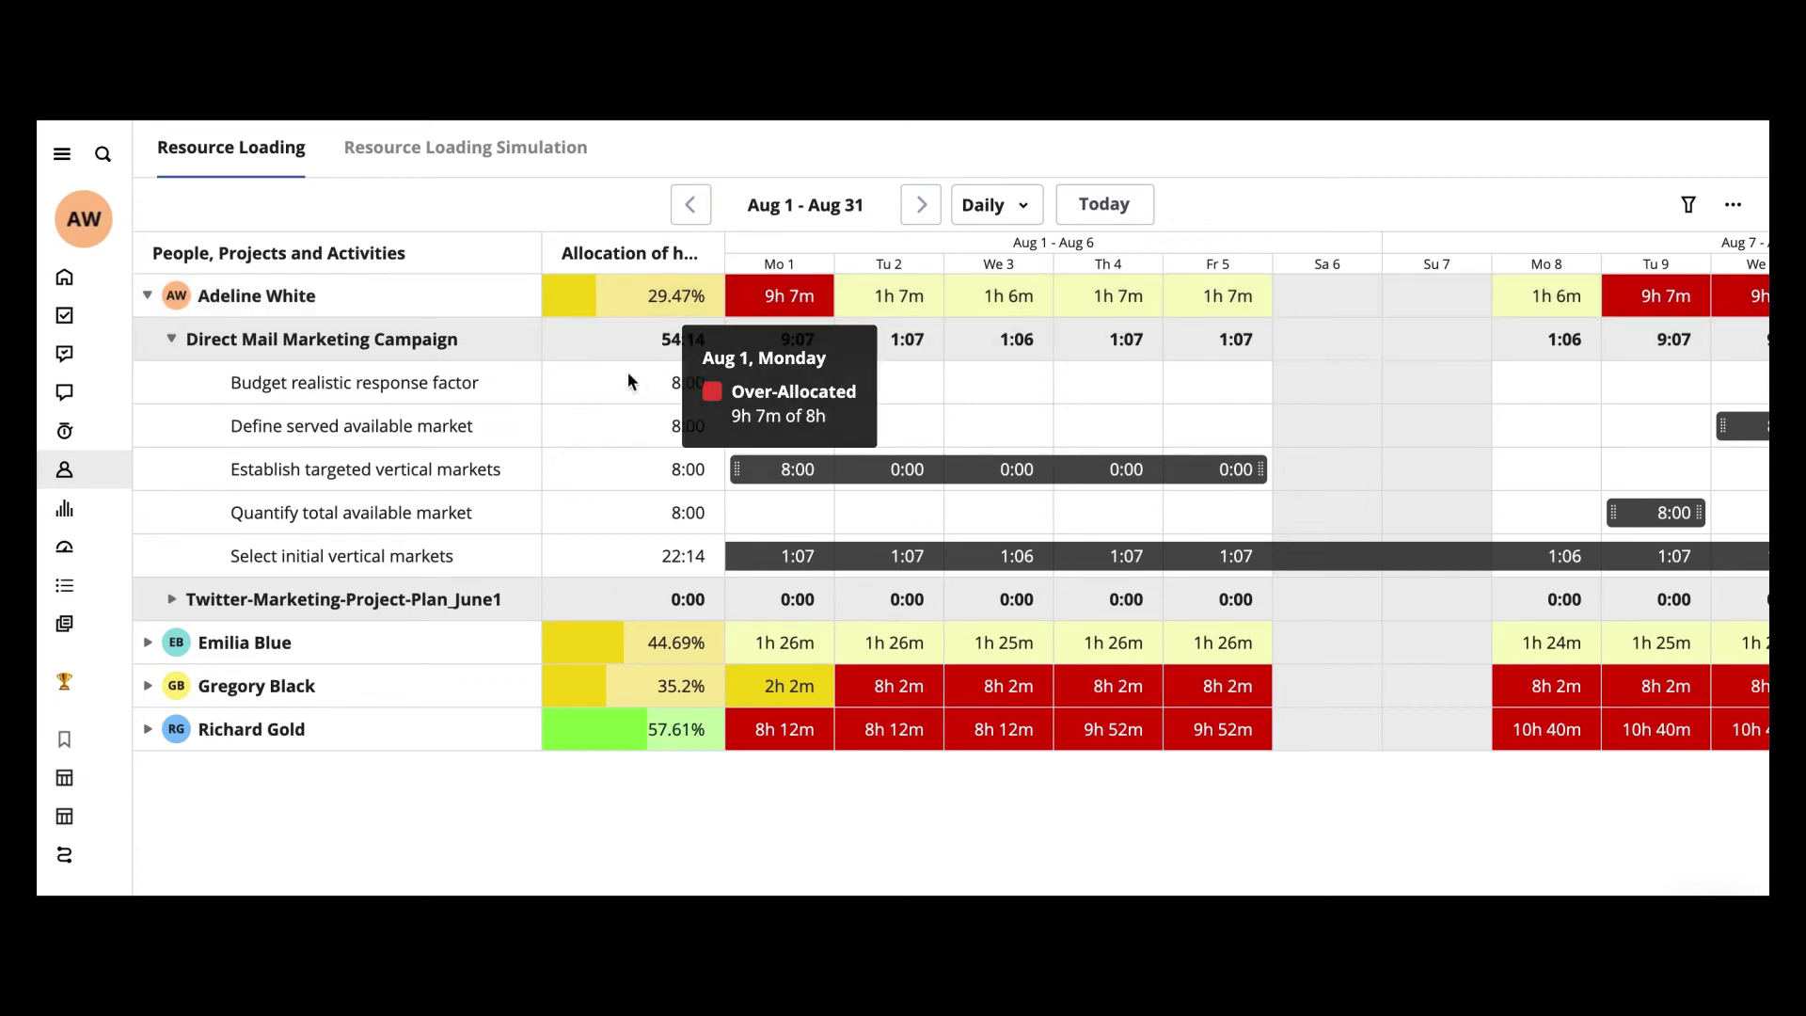
pyautogui.click(207, 471)
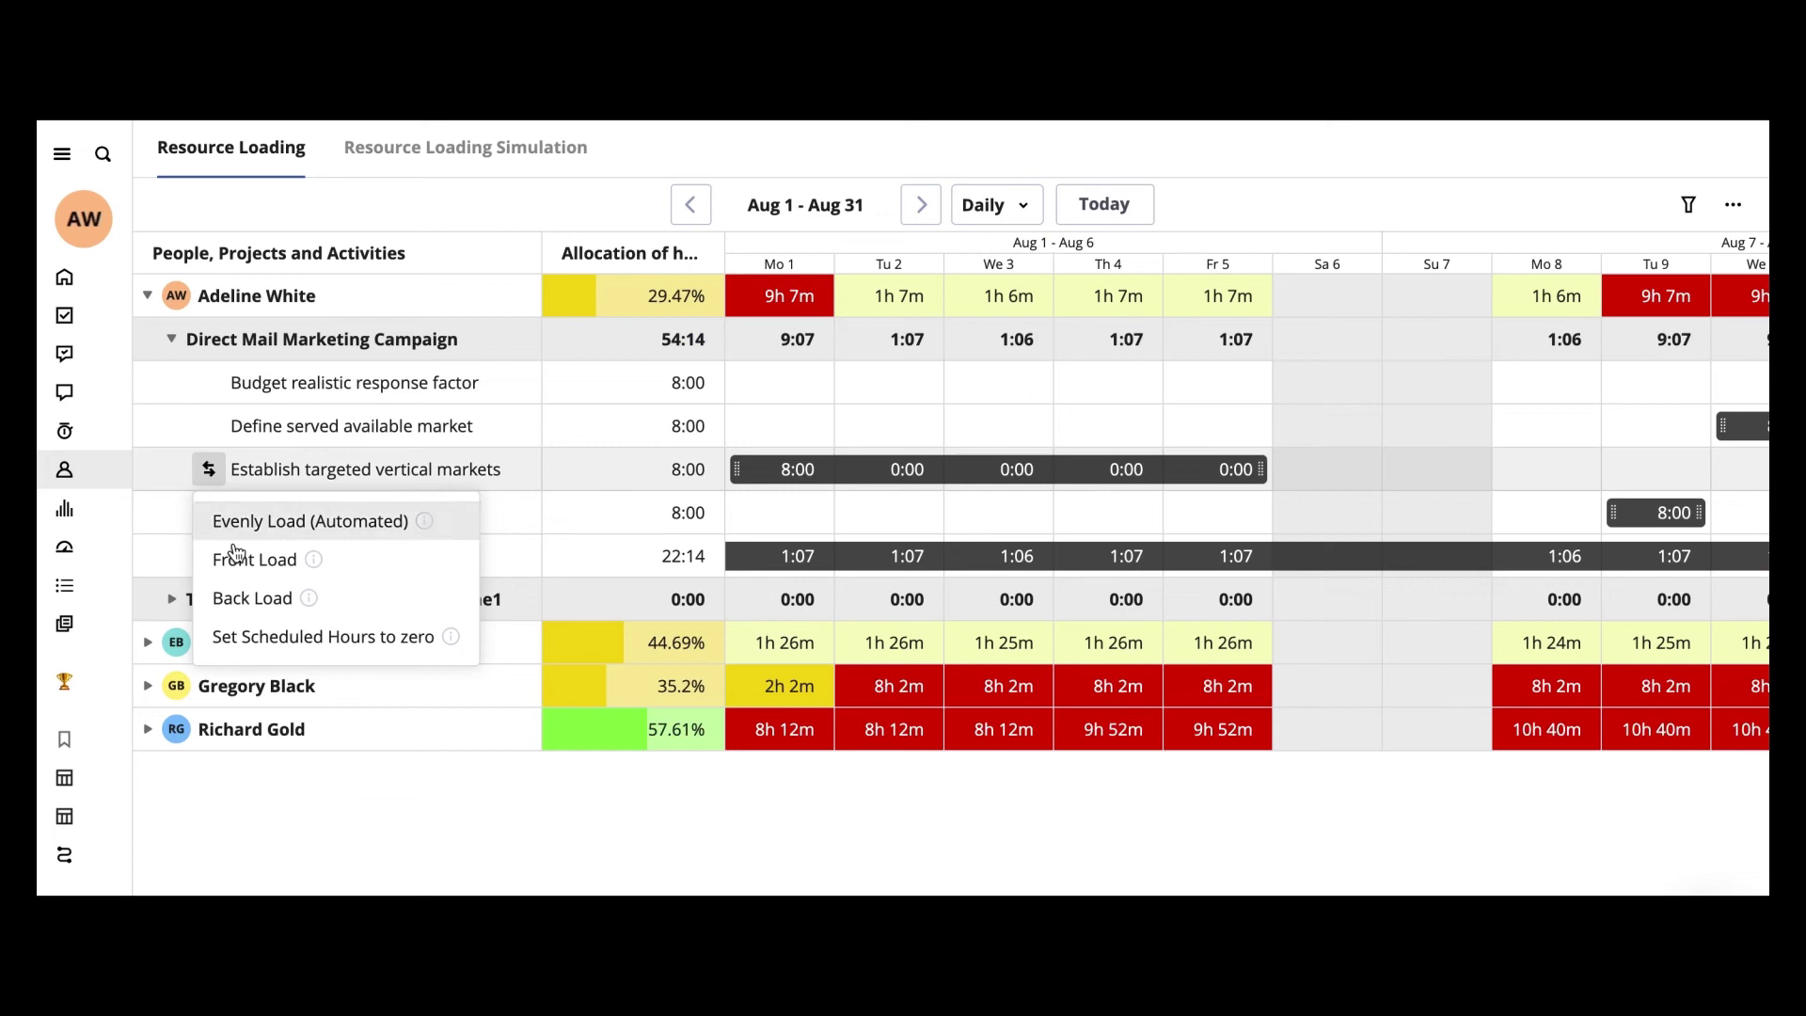
pyautogui.click(254, 600)
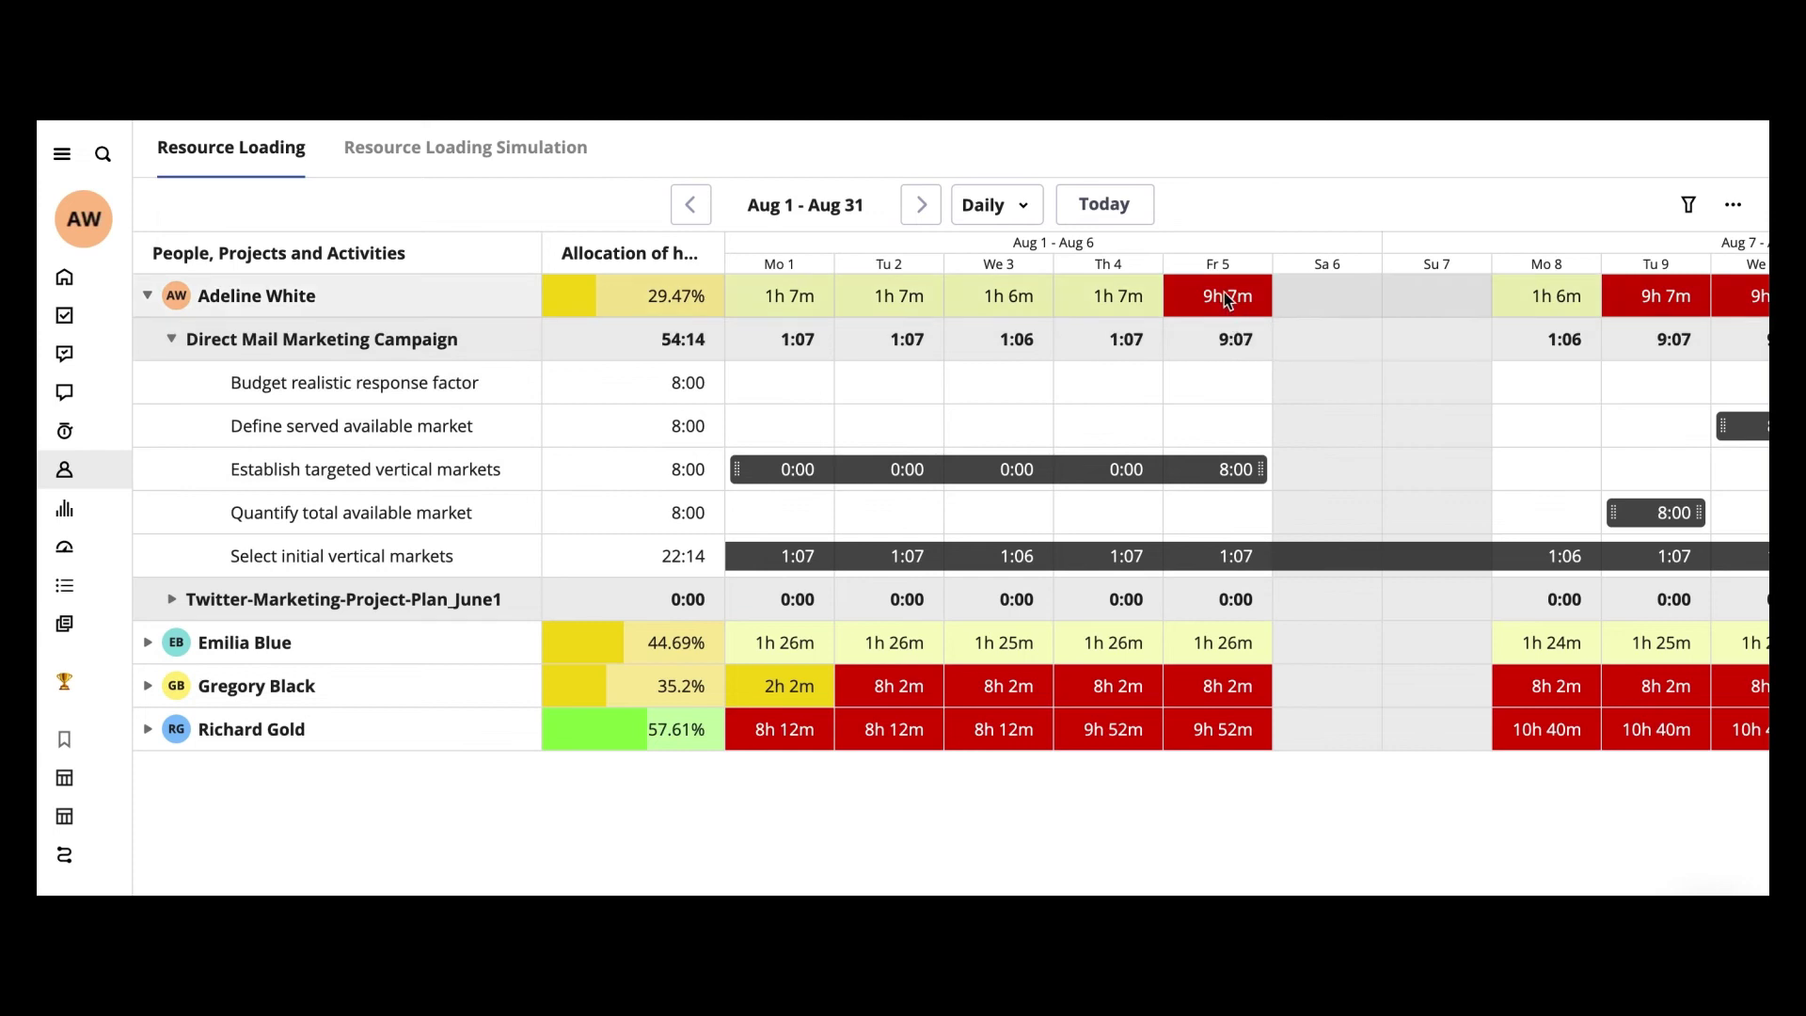
pyautogui.moveTo(1218, 295)
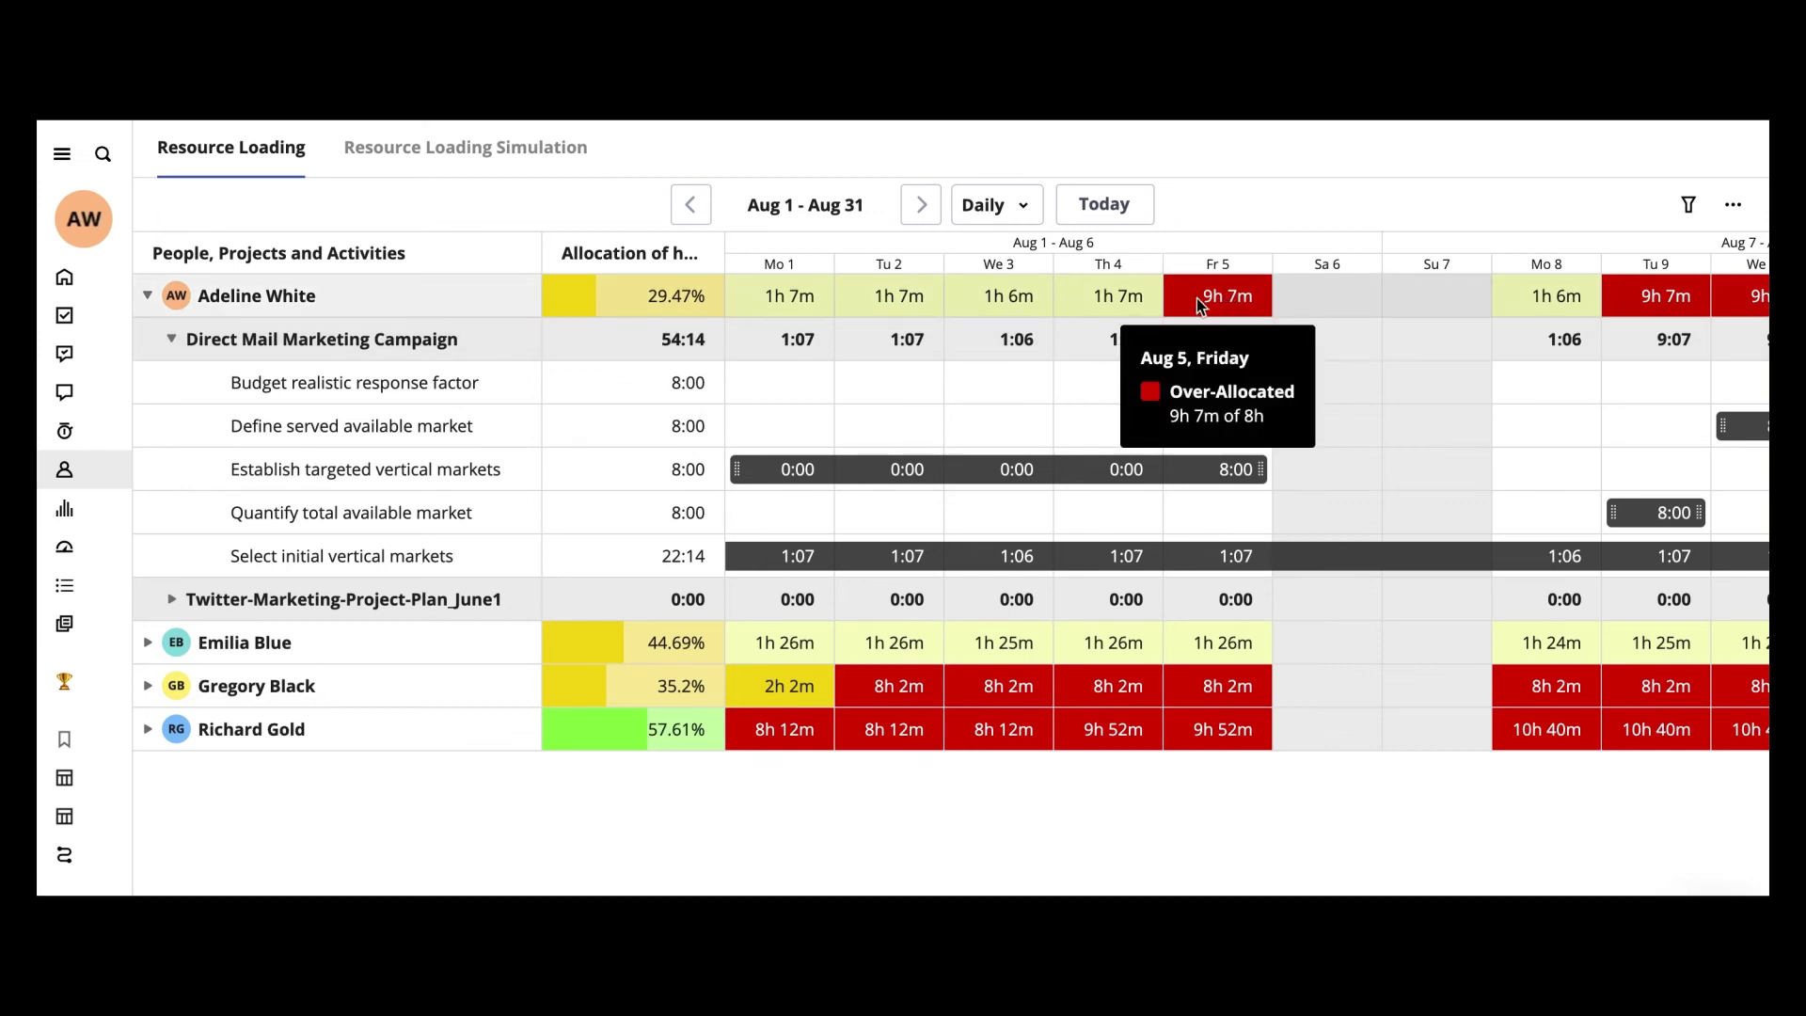
# - Enter 2, 2, 2, 1 and 1 hours in the task's Monday–Friday cells
pyautogui.doubleClick(800, 469)
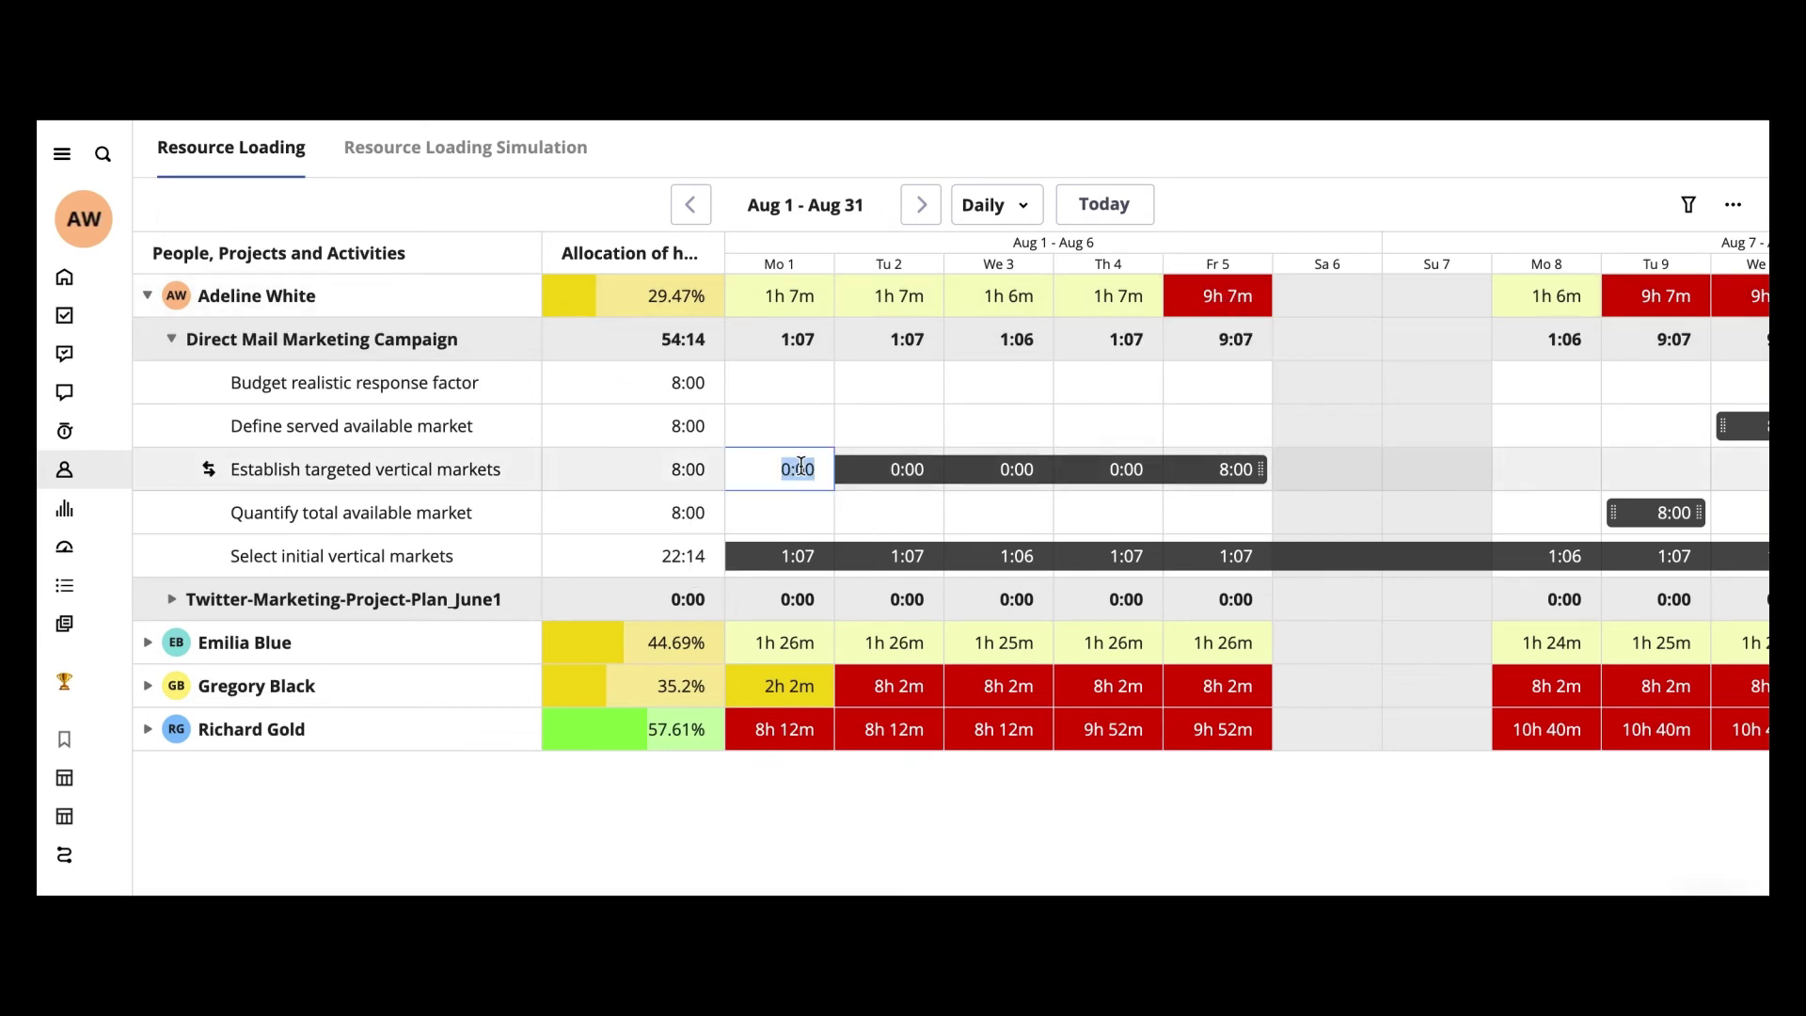
pyautogui.write('2')
pyautogui.click(911, 470)
pyautogui.doubleClick(909, 468)
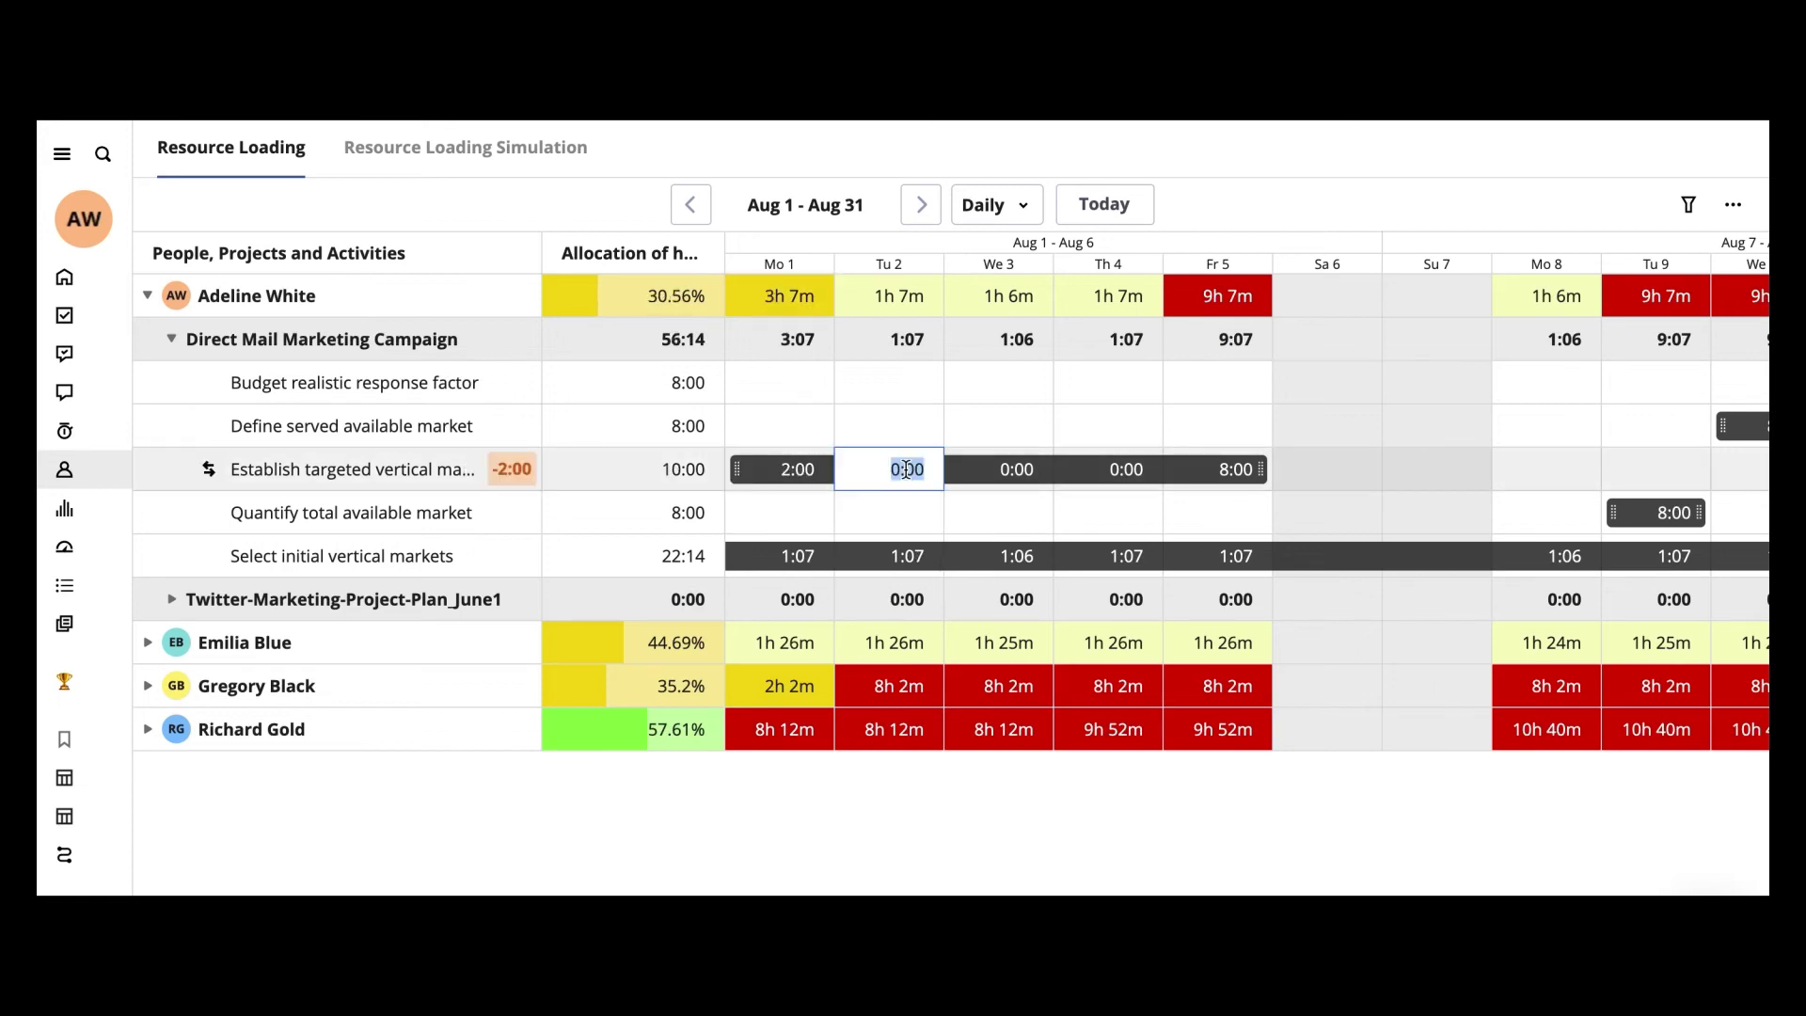
pyautogui.write('2')
pyautogui.click(1019, 469)
pyautogui.doubleClick(1018, 469)
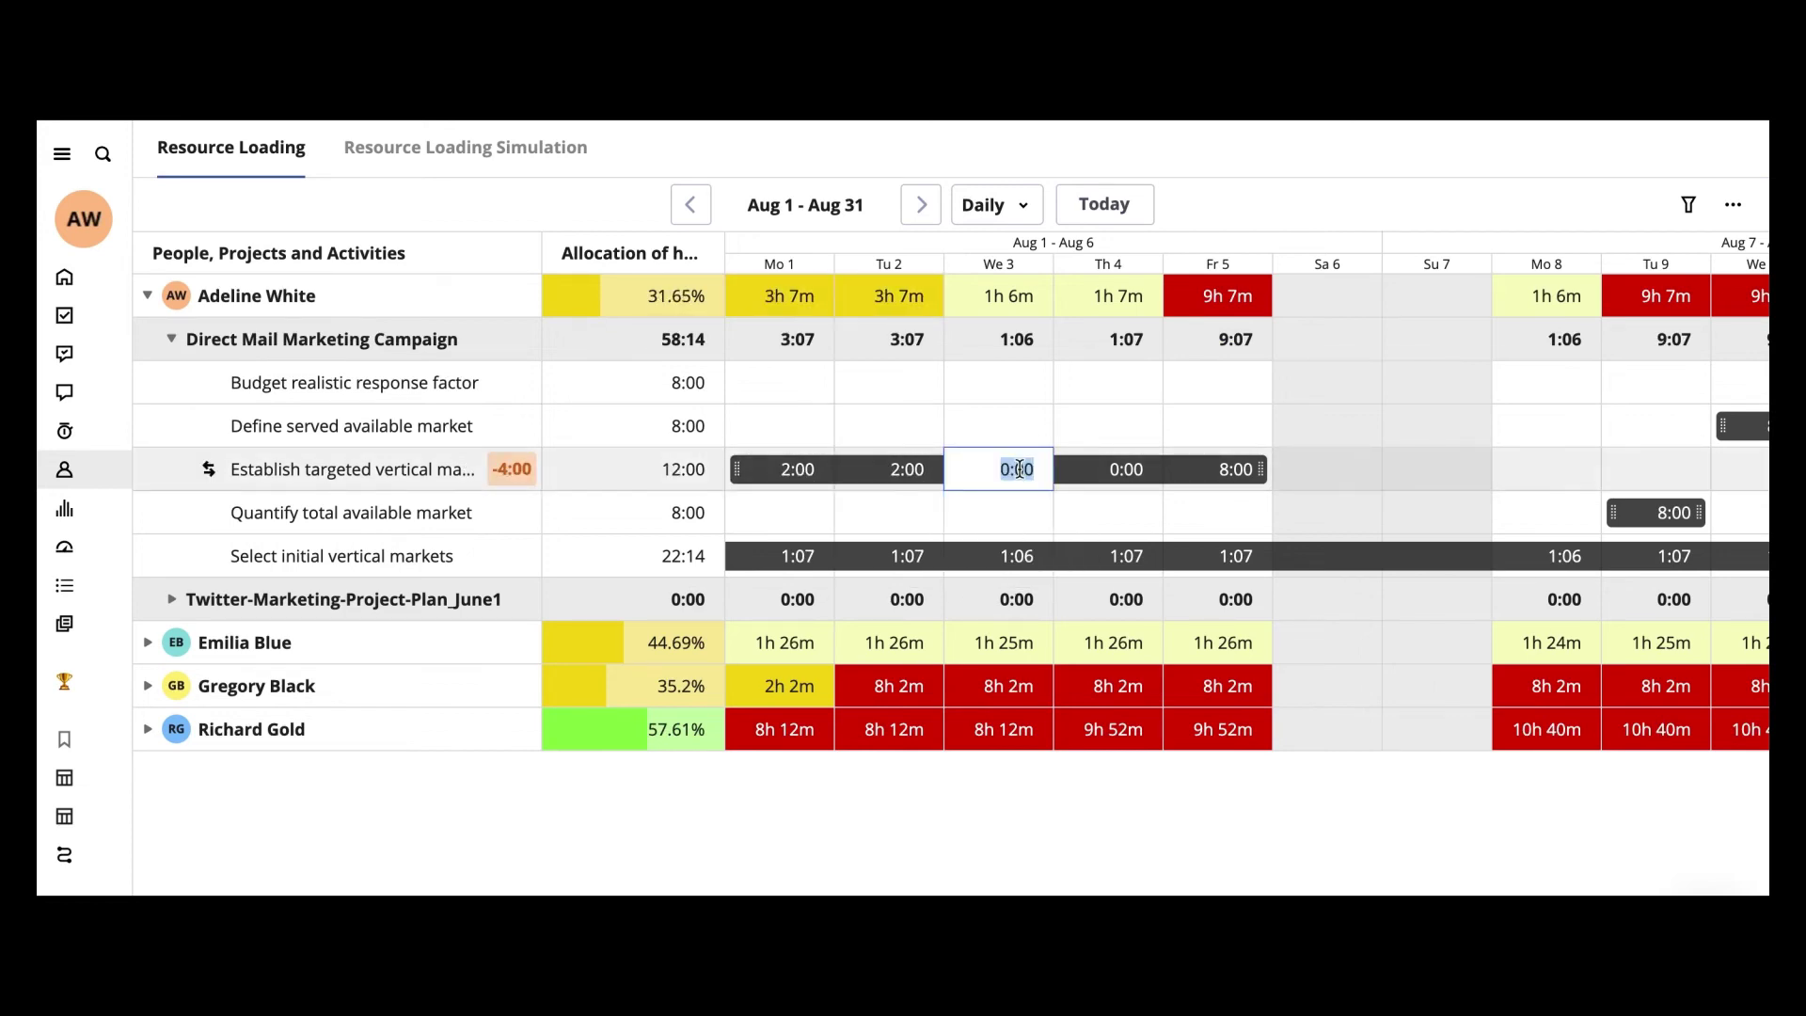
pyautogui.write('2')
pyautogui.click(1111, 470)
pyautogui.doubleClick(1111, 470)
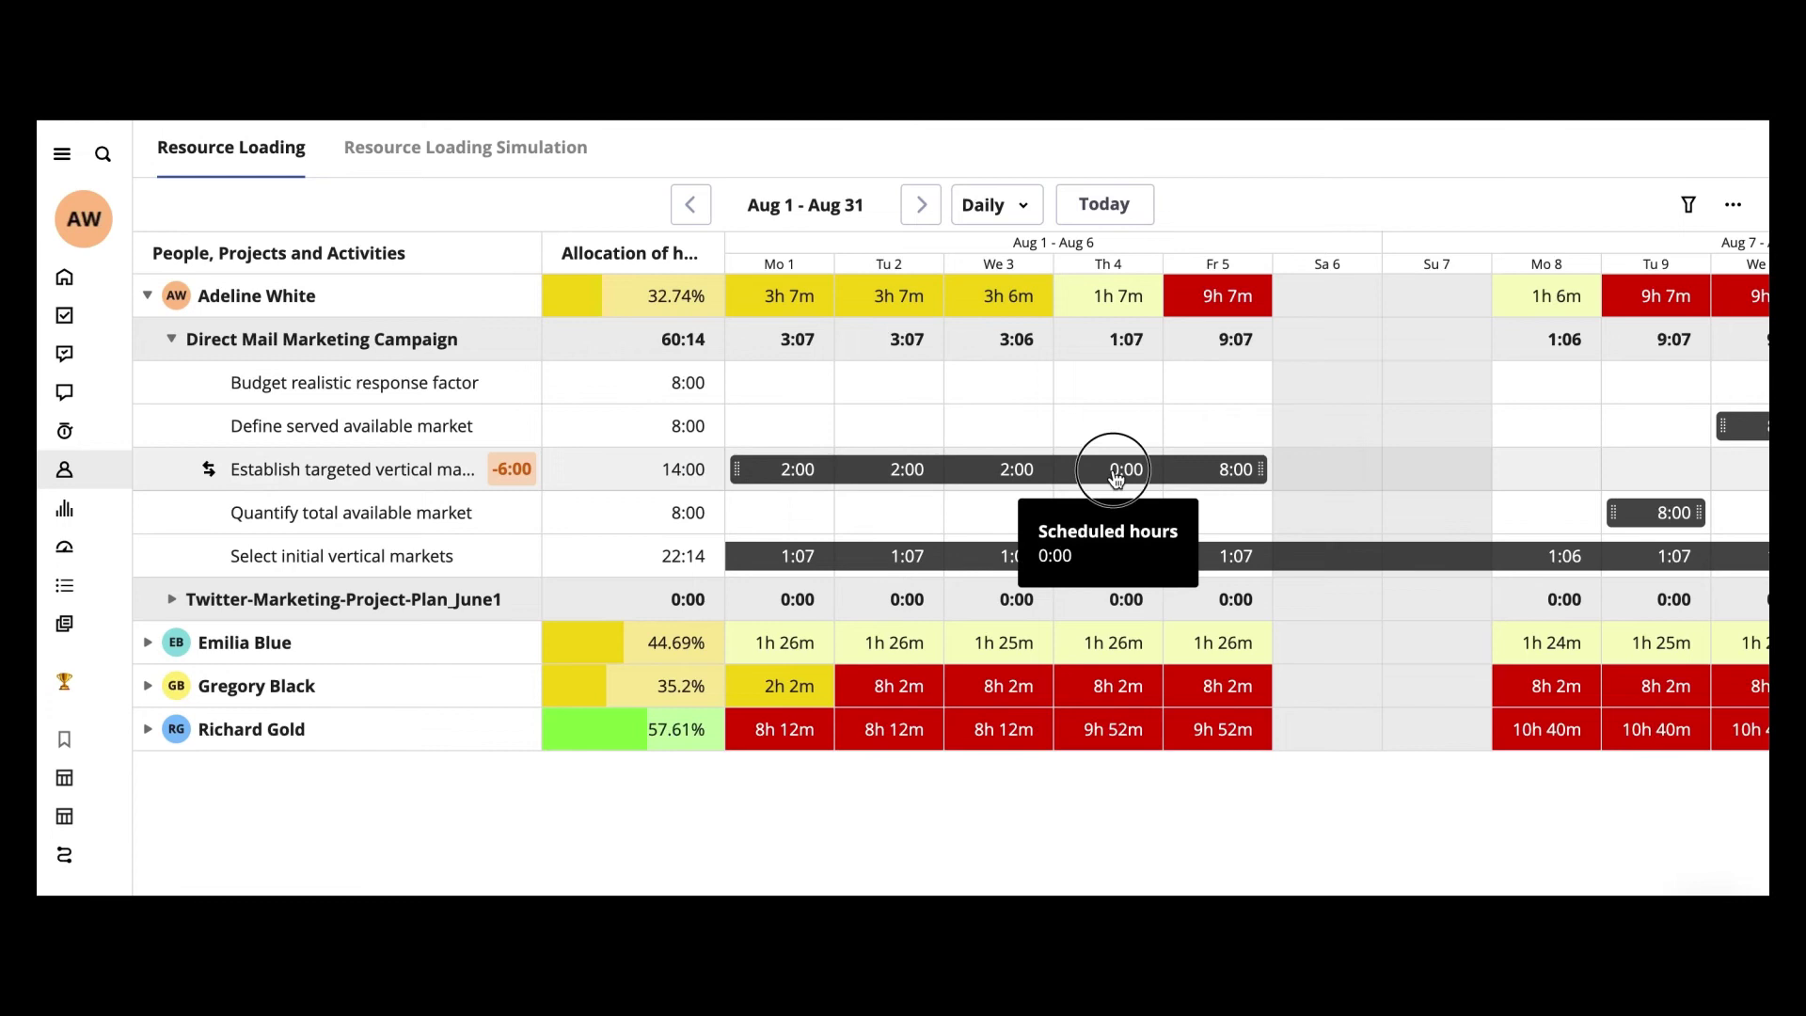
pyautogui.write('1')
pyautogui.click(1227, 468)
pyautogui.doubleClick(1228, 468)
pyautogui.write('1')
pyautogui.click(1206, 534)
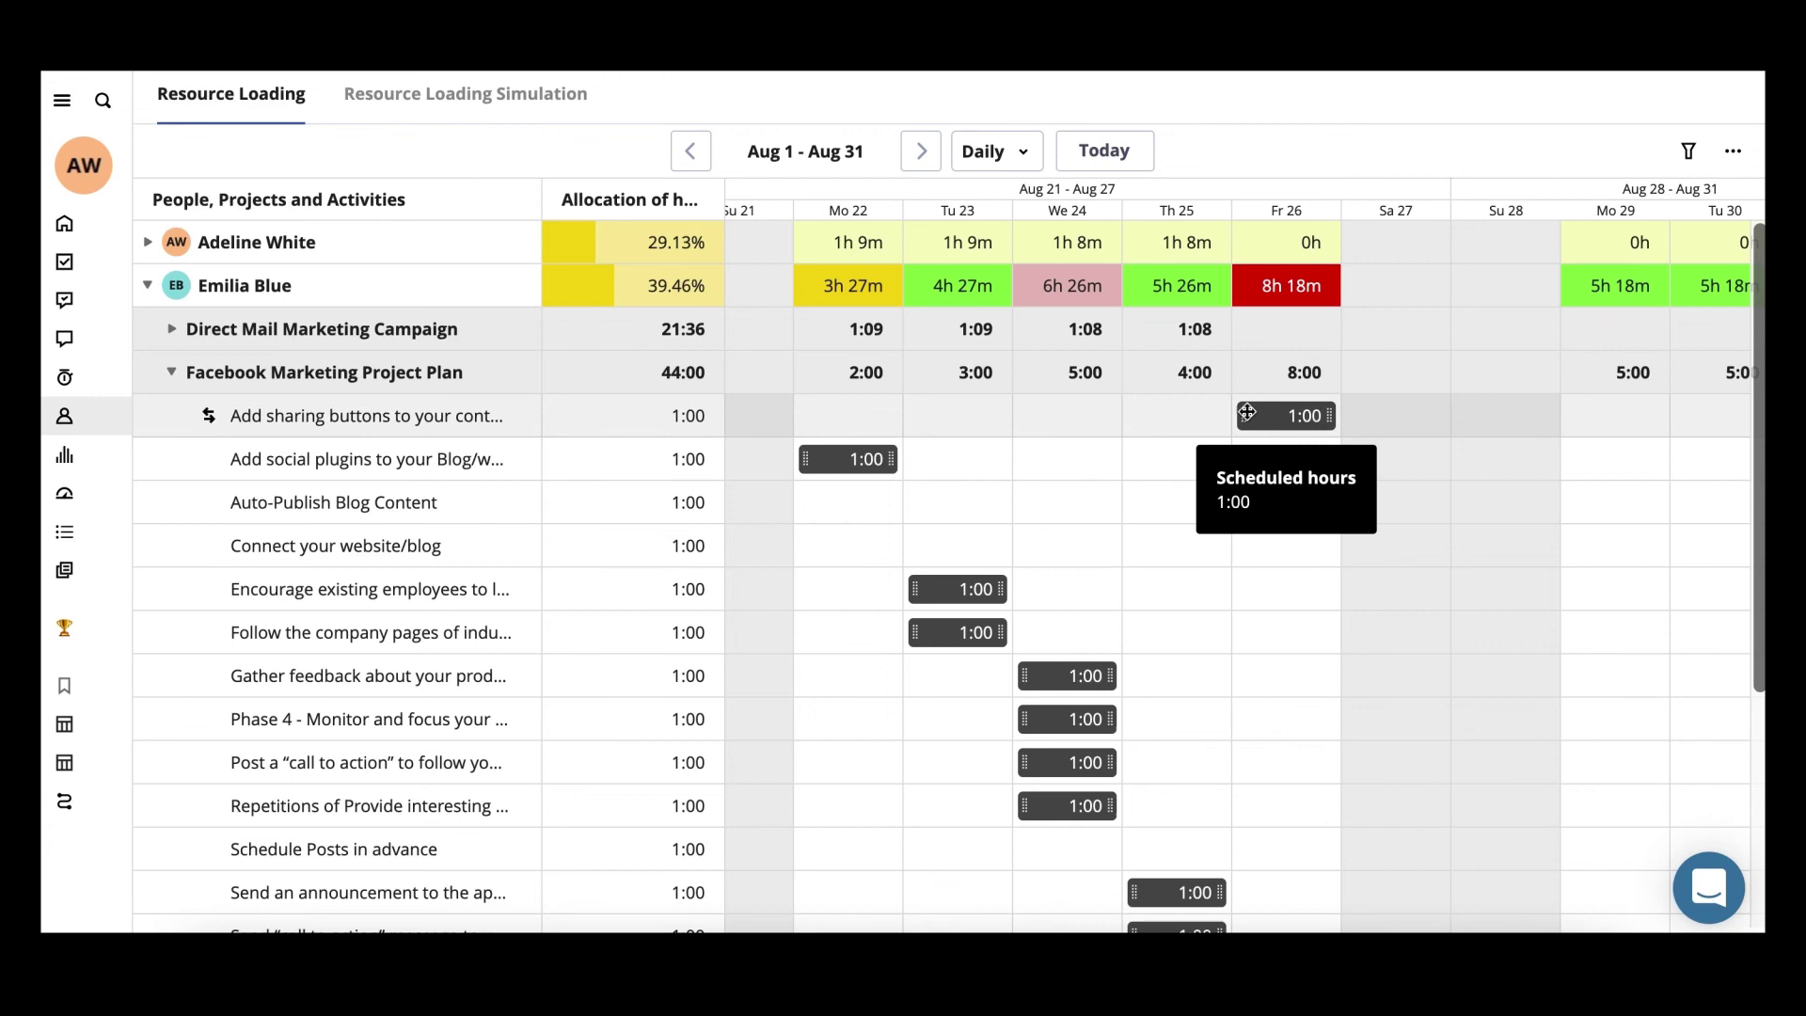
# - Drag the 1:00 Add sharing buttons bar from Fr 26 onto Th 25
pyautogui.click(1247, 410)
pyautogui.moveTo(1247, 410); pyautogui.dragTo(1145, 417)
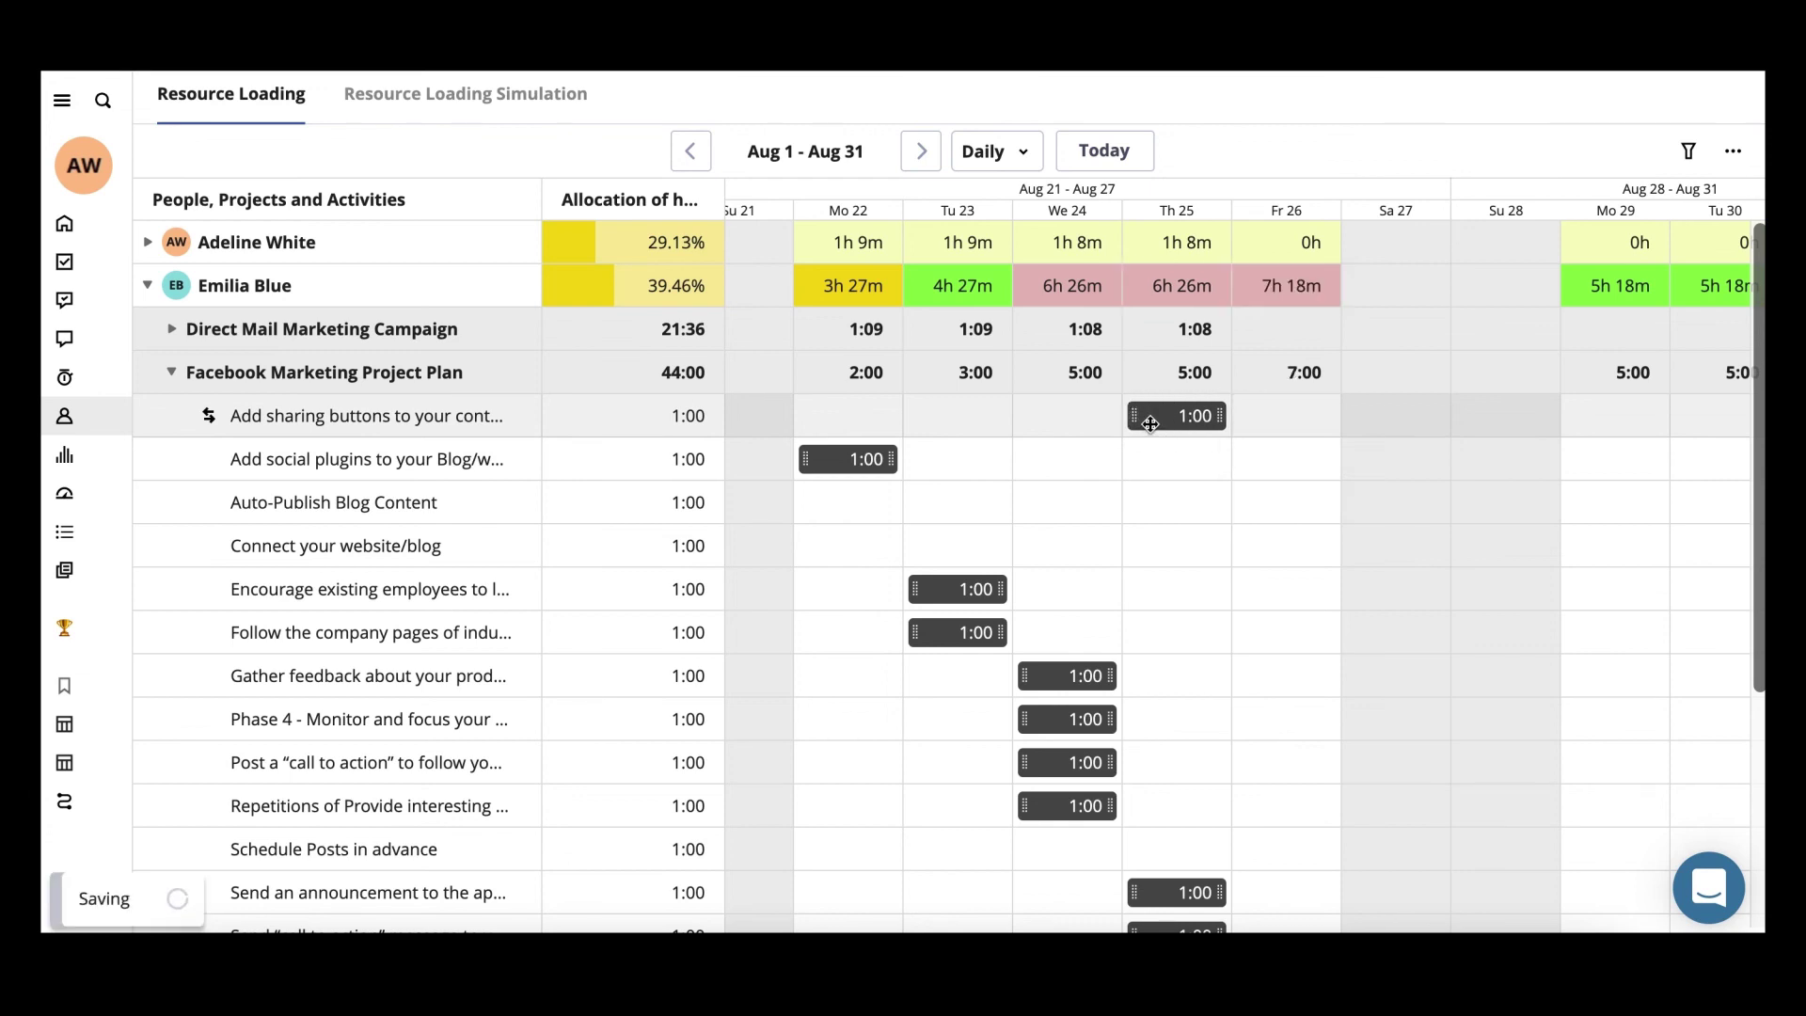